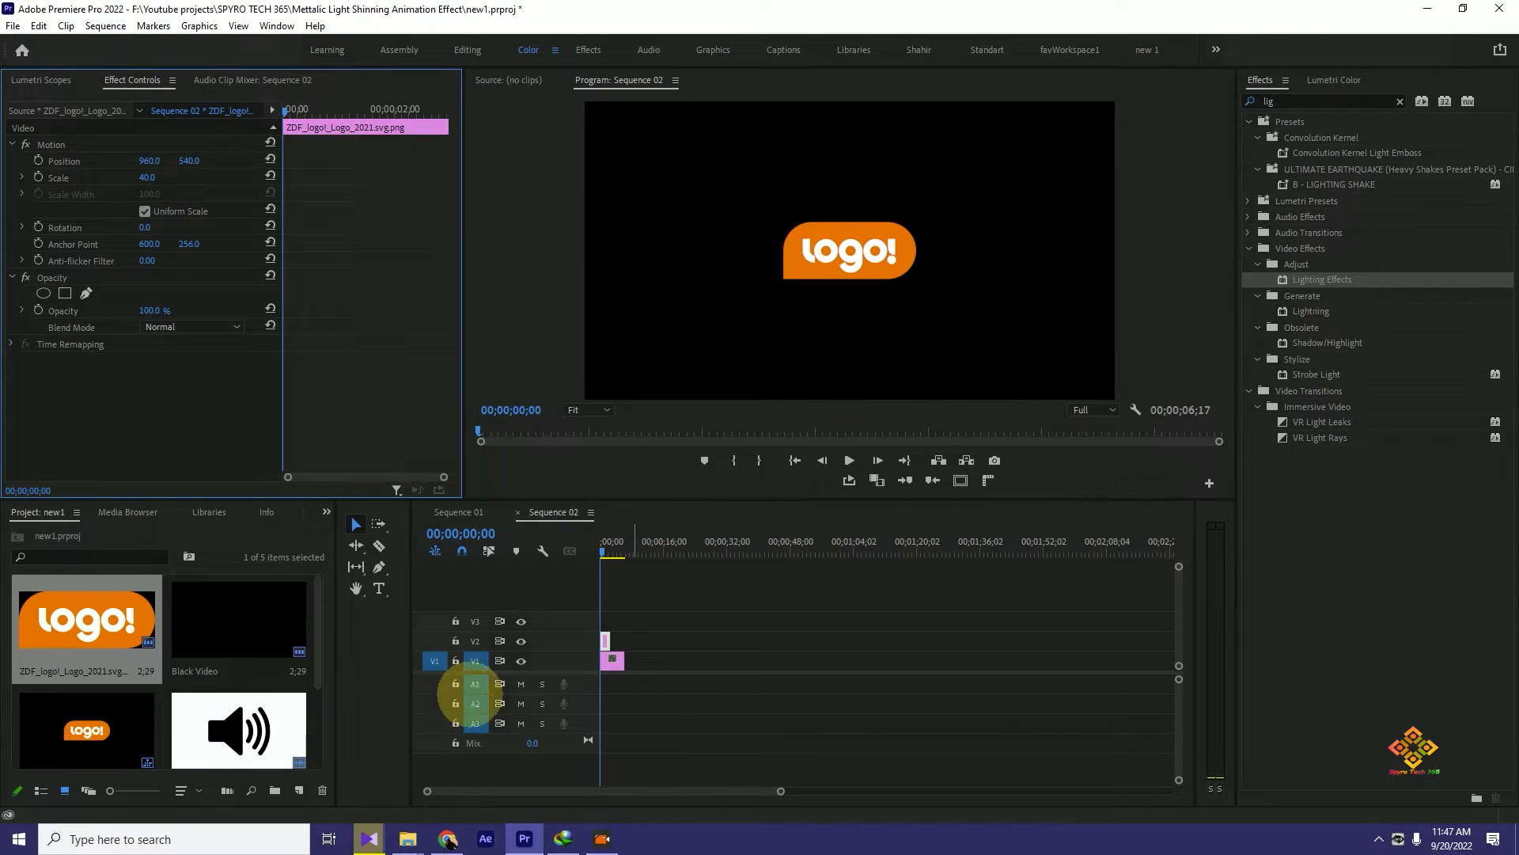
- Extend the logo clip on V2 to the end of the Black Video clip and apply Lighting Effects to it
{"action": "left_click_drag", "start_coordinate": [609, 645], "coordinate": [622, 645]}
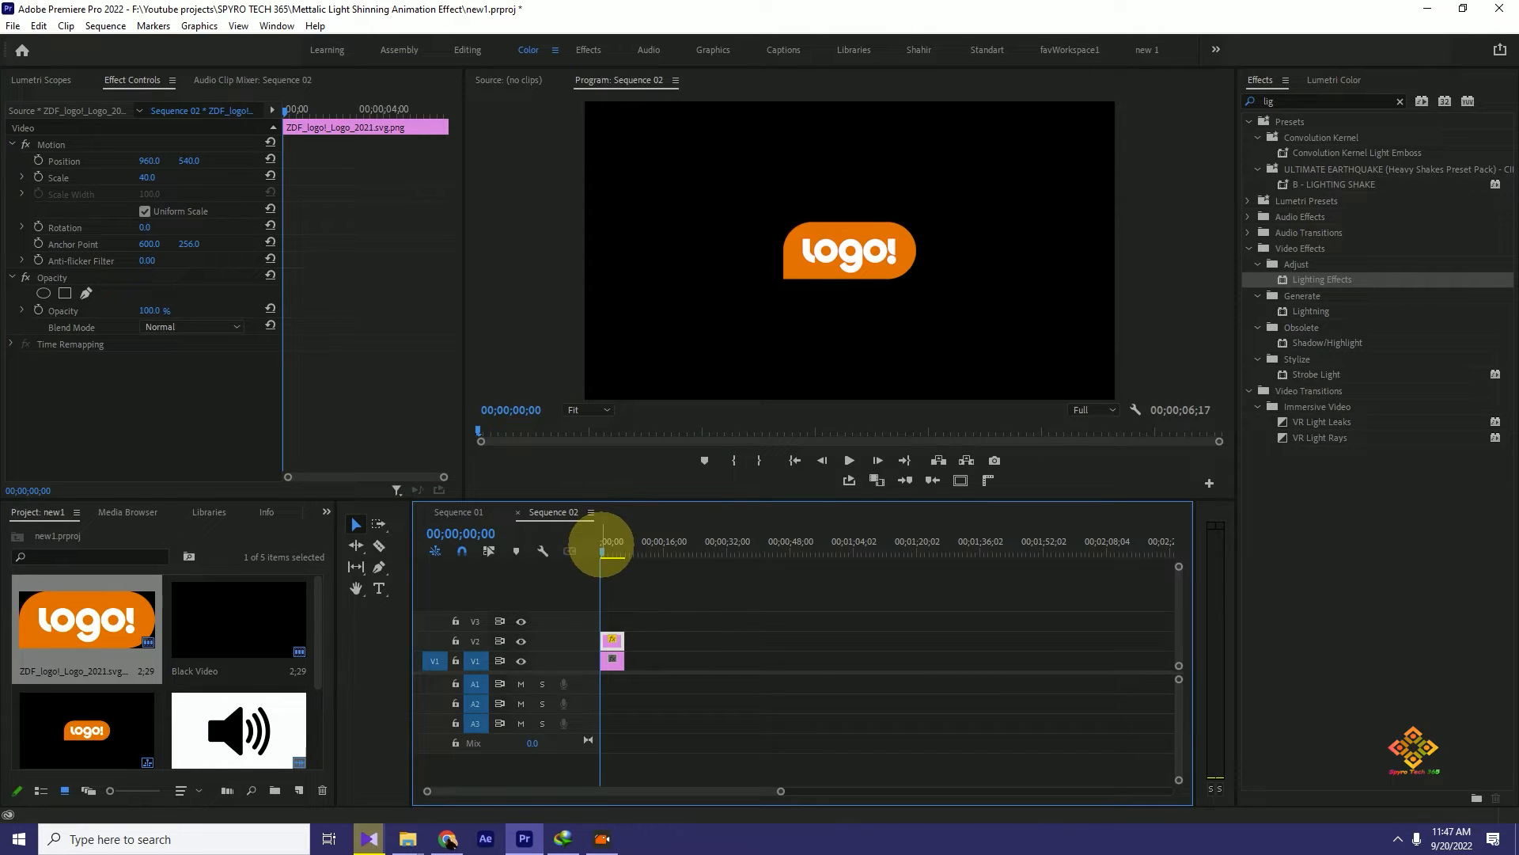
{"action": "mouse_move", "coordinate": [603, 547]}
{"action": "left_mouse_down"}
{"action": "mouse_move", "coordinate": [615, 550]}
{"action": "mouse_move", "coordinate": [590, 549]}
{"action": "left_mouse_up"}
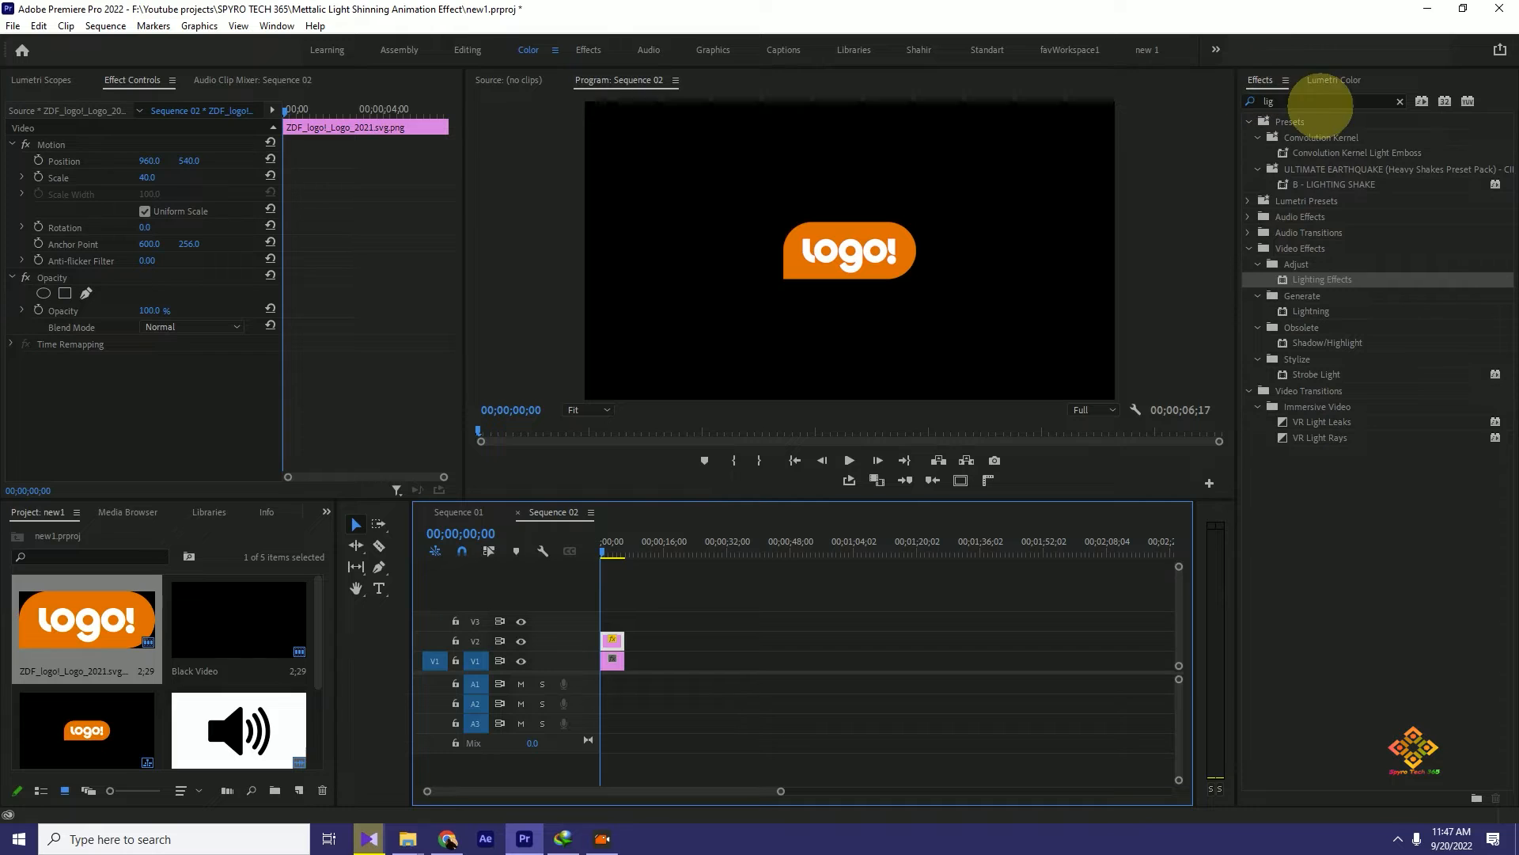
{"action": "left_click_drag", "start_coordinate": [1338, 275], "coordinate": [611, 639]}
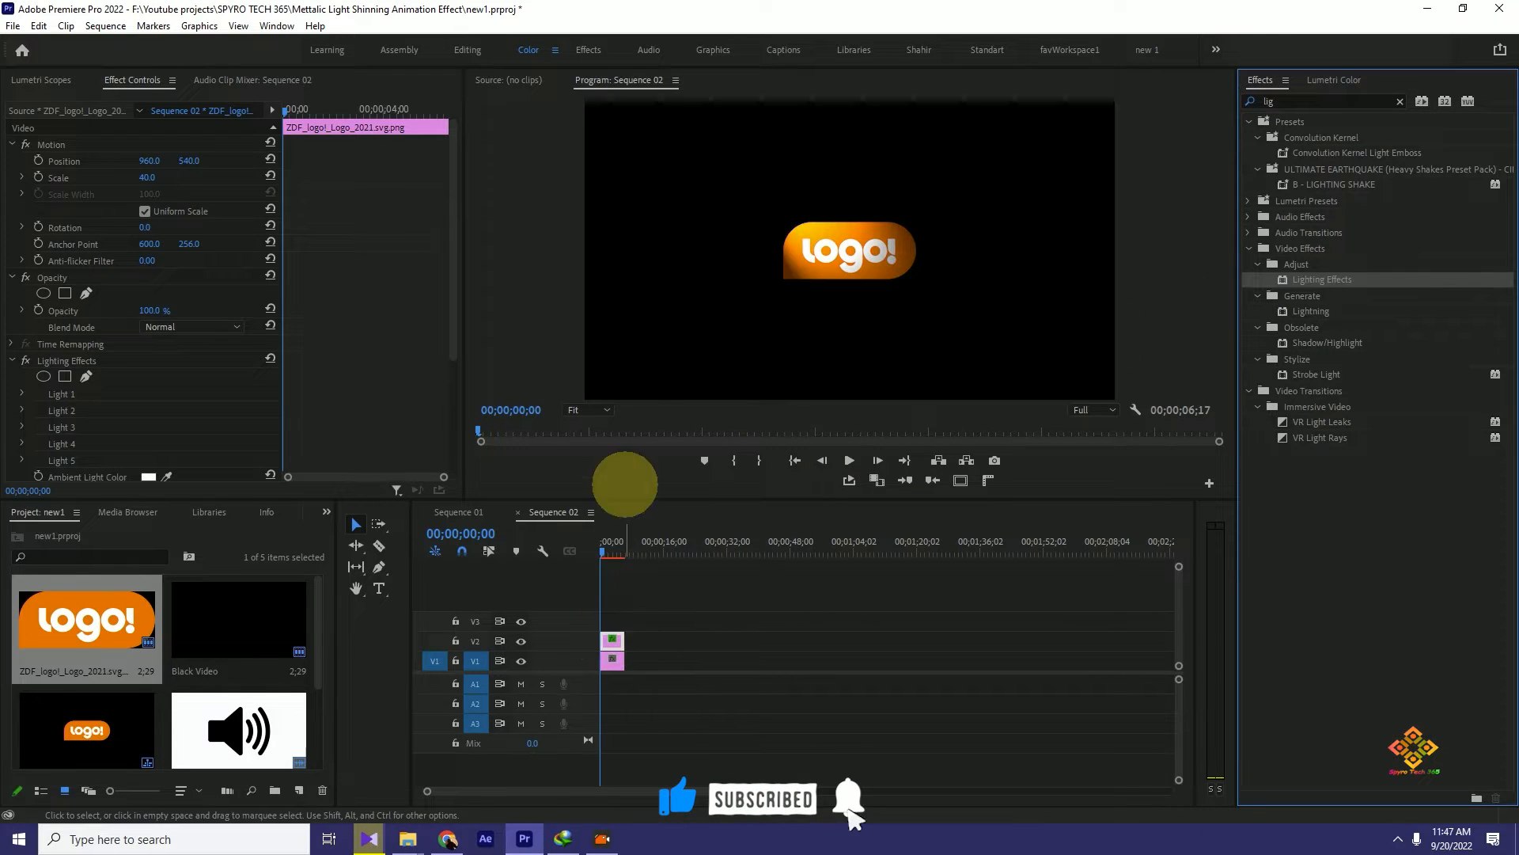
- Draw a narrow slanted four-point pen mask for Lighting Effects just to the left of the logo
{"action": "left_click_drag", "start_coordinate": [453, 282], "coordinate": [446, 408]}
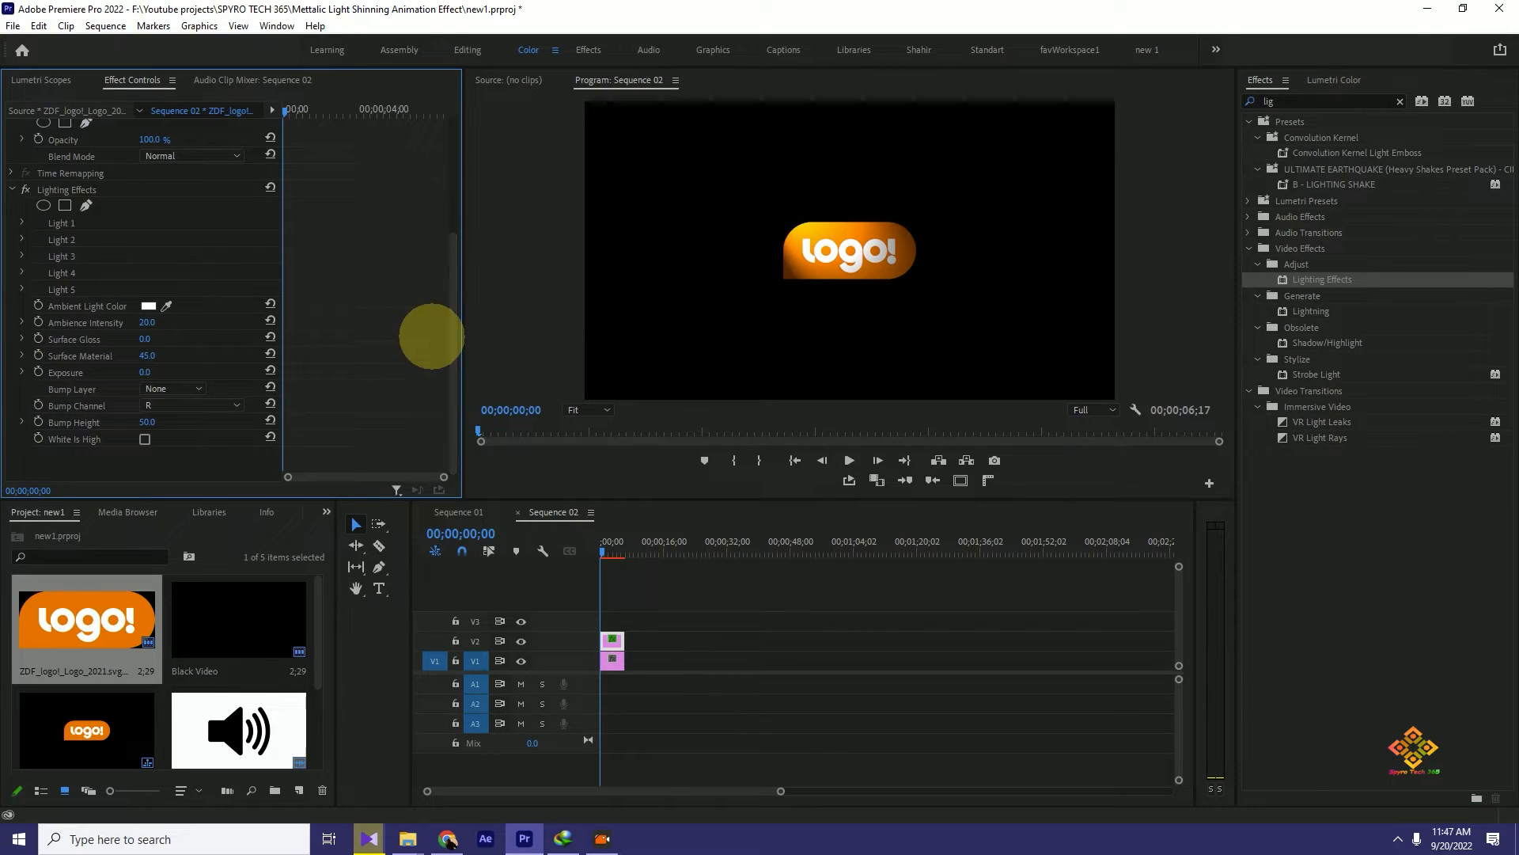
{"action": "left_click_drag", "start_coordinate": [451, 329], "coordinate": [449, 277]}
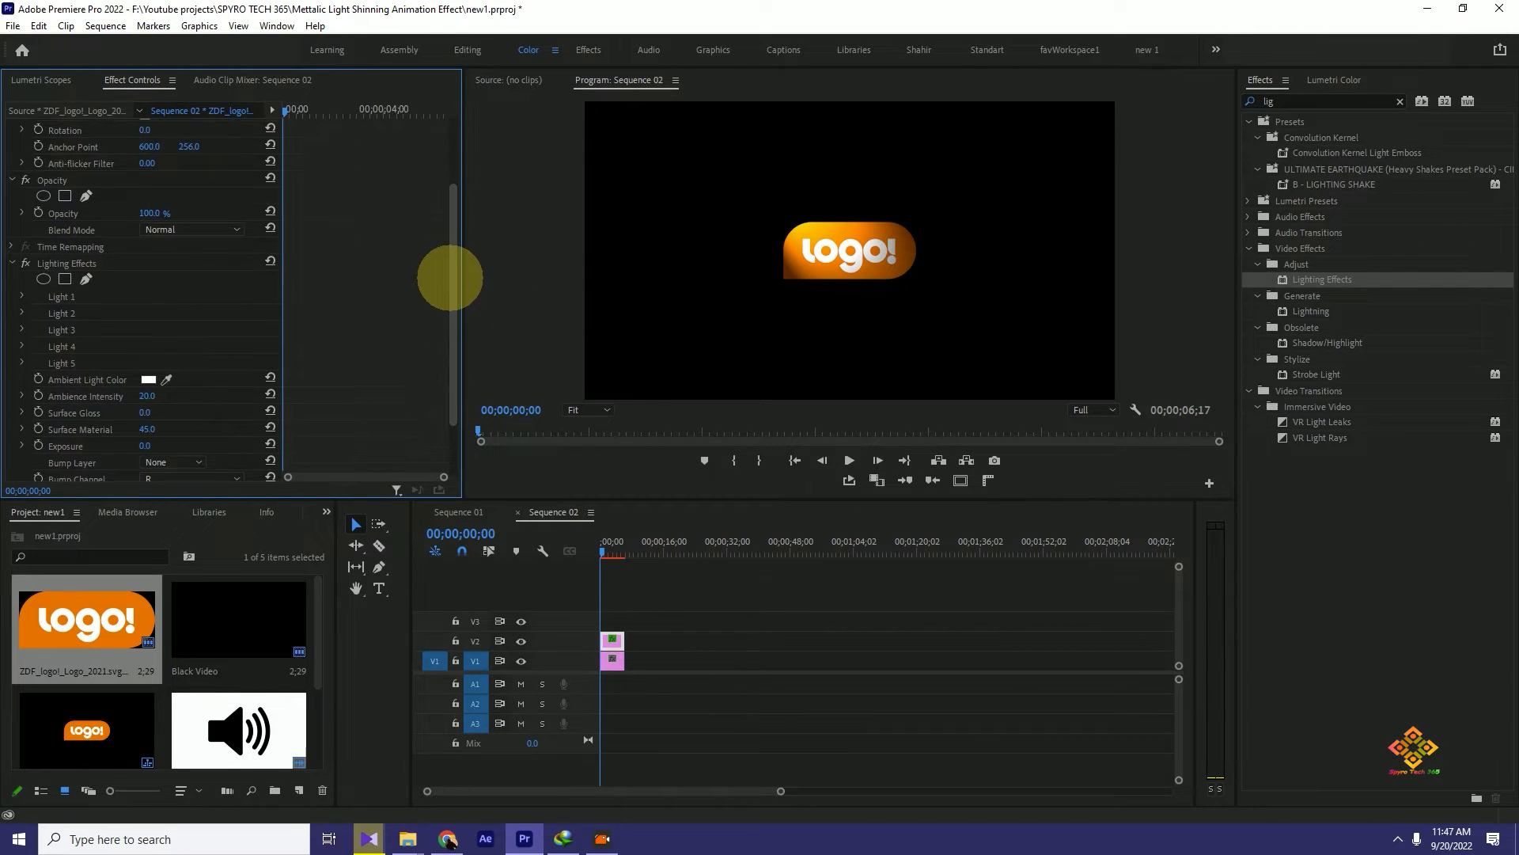
{"action": "left_click", "coordinate": [86, 279]}
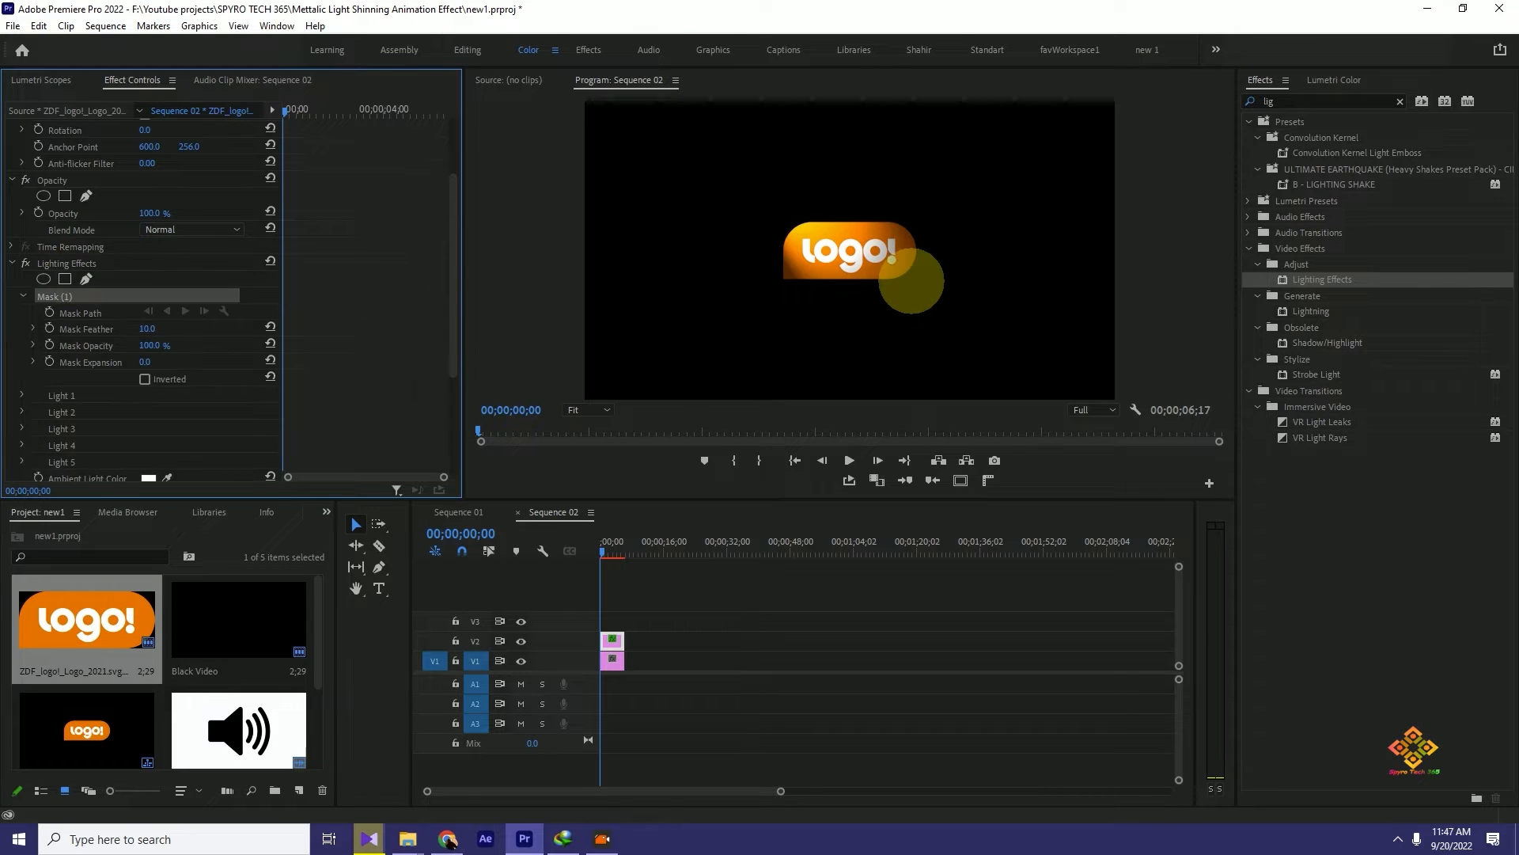
{"action": "left_click", "coordinate": [767, 215]}
{"action": "left_click", "coordinate": [746, 216]}
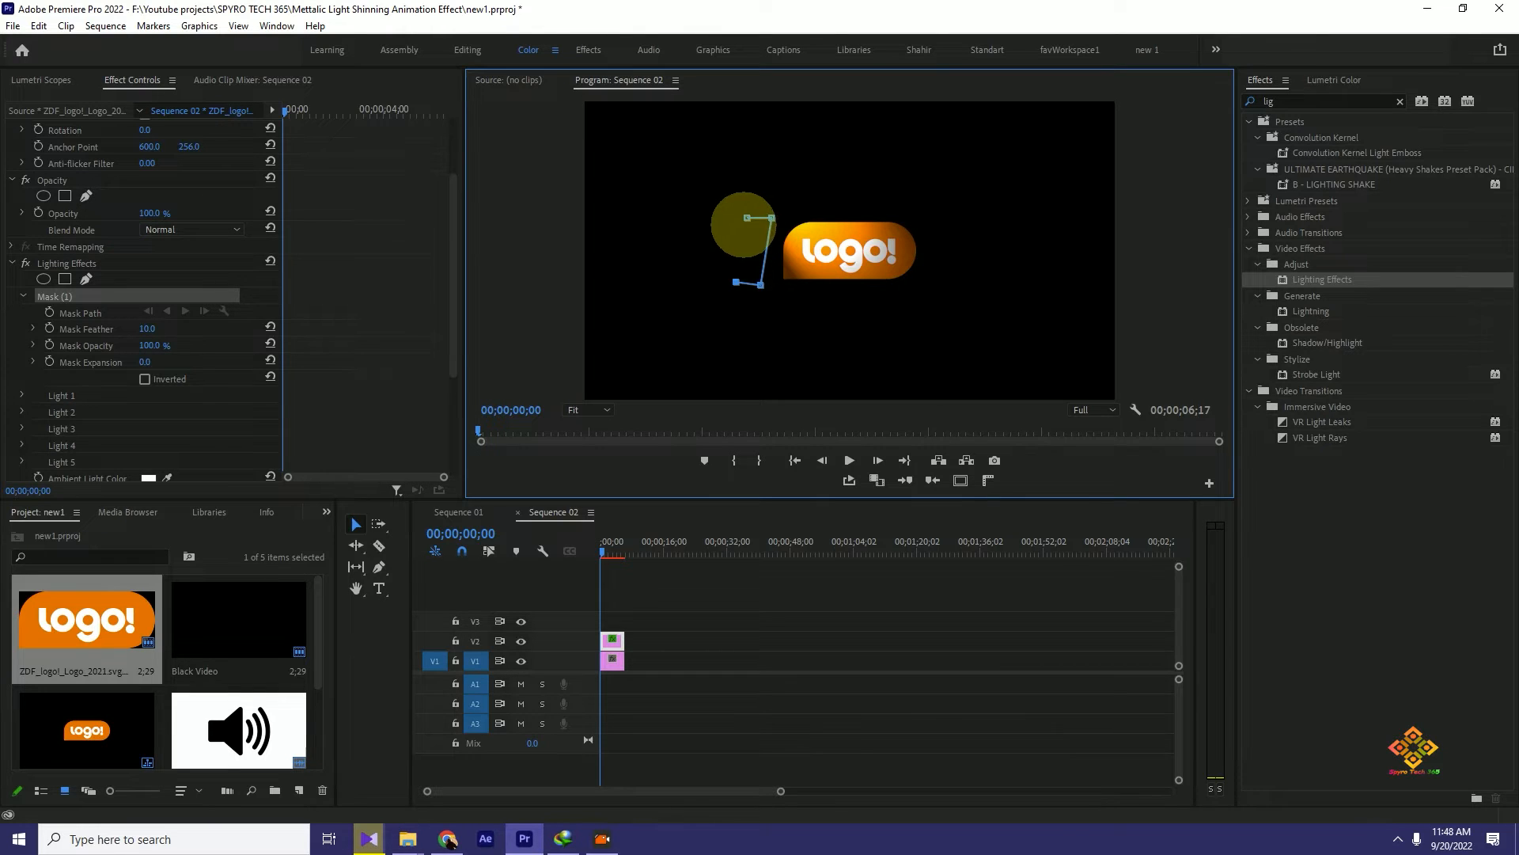
{"action": "left_click", "coordinate": [747, 216]}
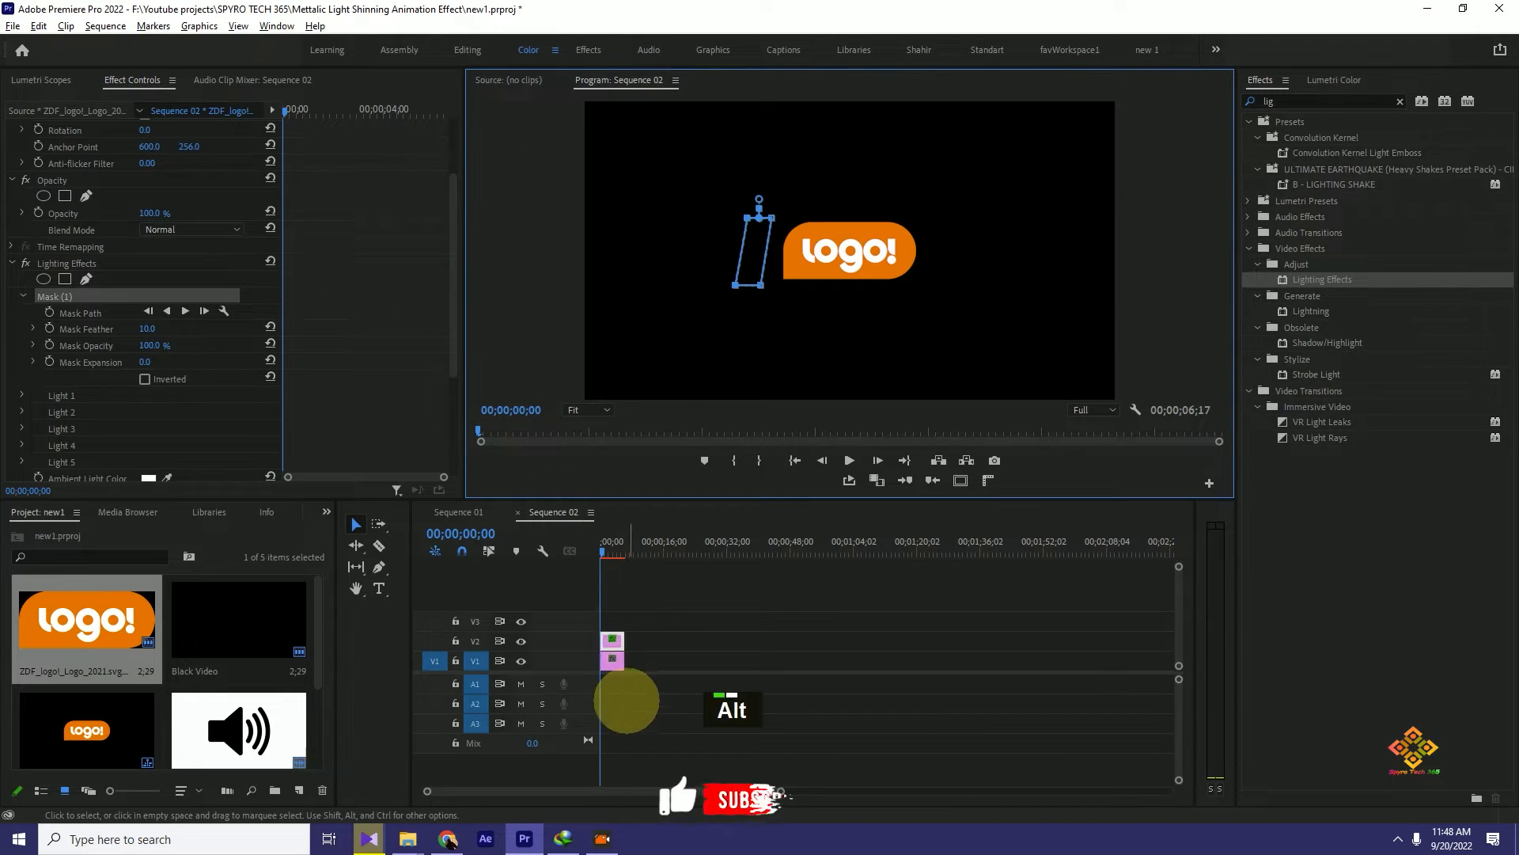
- Move the slanted mask closer to the logo's left edge and enable Mask Path animation at 00;00;00;00
{"action": "scroll", "coordinate": [627, 705], "scroll_direction": "up", "scroll_amount": 2, "text": "alt"}
{"action": "left_click", "coordinate": [594, 785]}
{"action": "left_click_drag", "start_coordinate": [587, 792], "coordinate": [522, 779]}
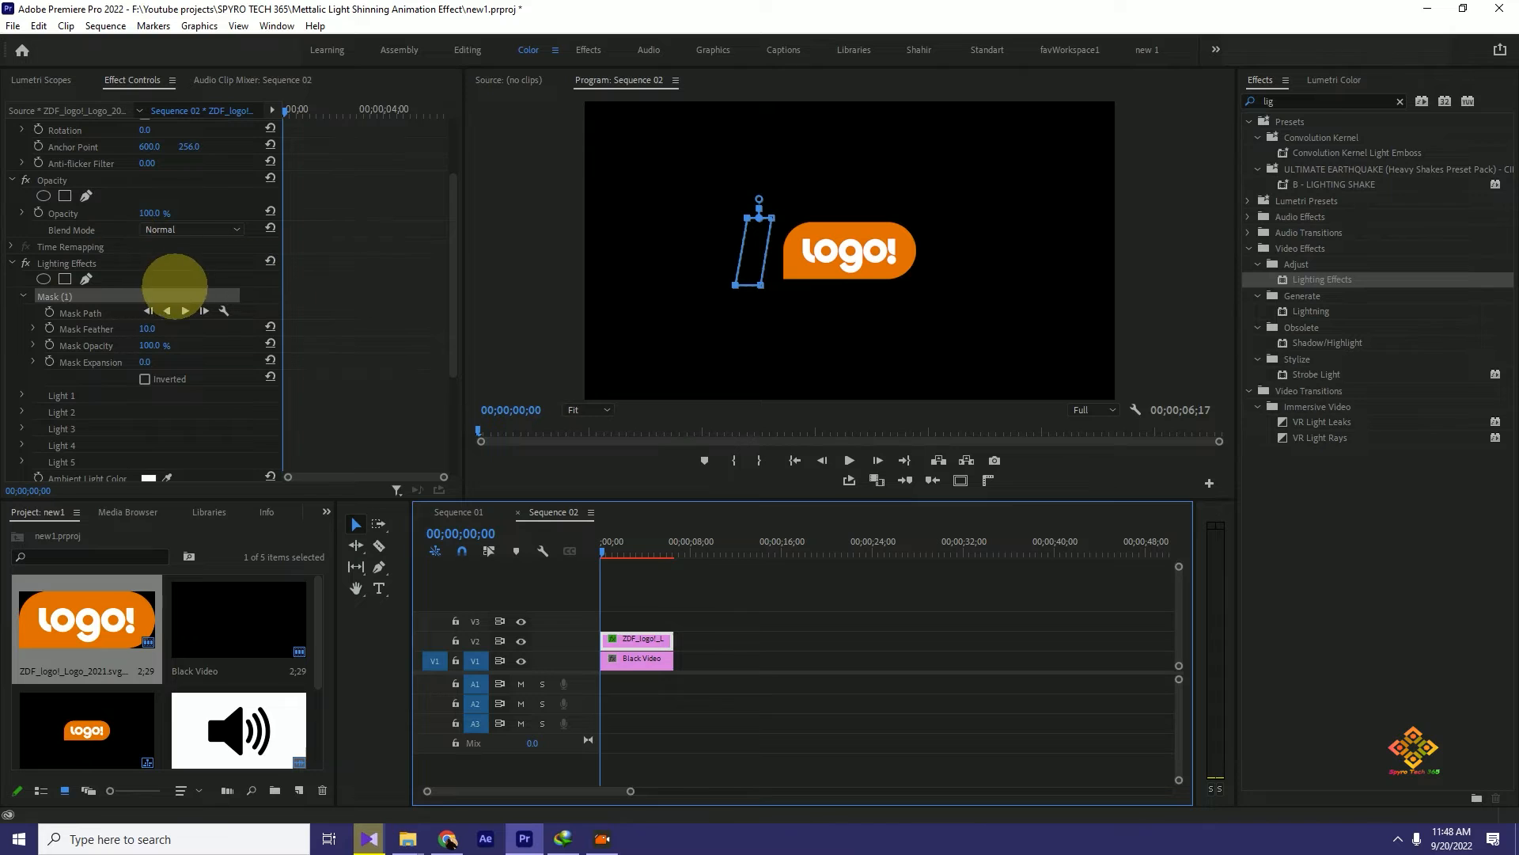
{"action": "left_click", "coordinate": [748, 253]}
{"action": "left_click_drag", "start_coordinate": [753, 251], "coordinate": [758, 252]}
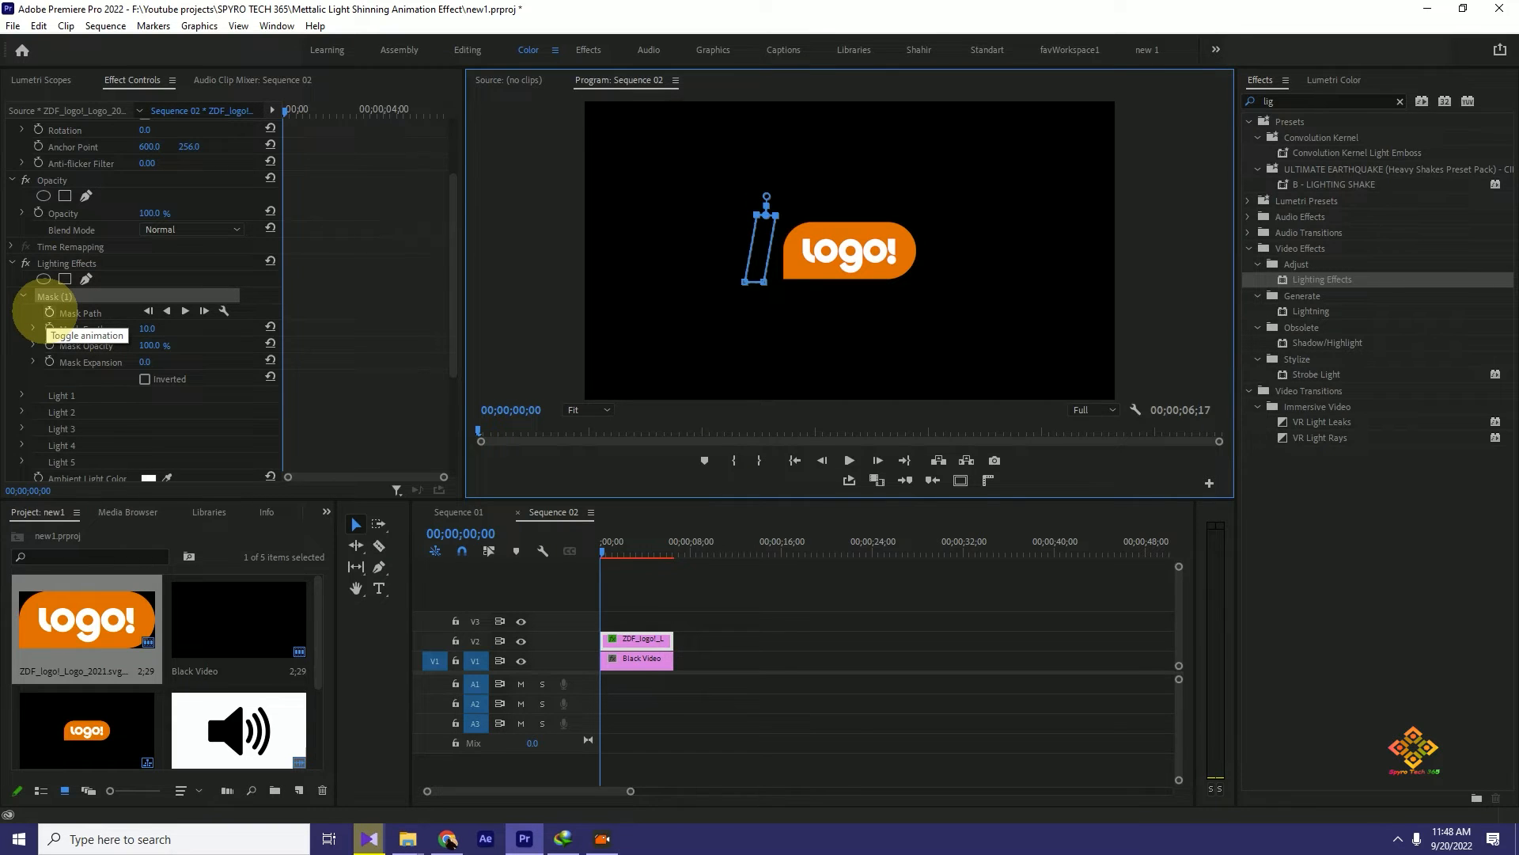
{"action": "left_click", "coordinate": [50, 312]}
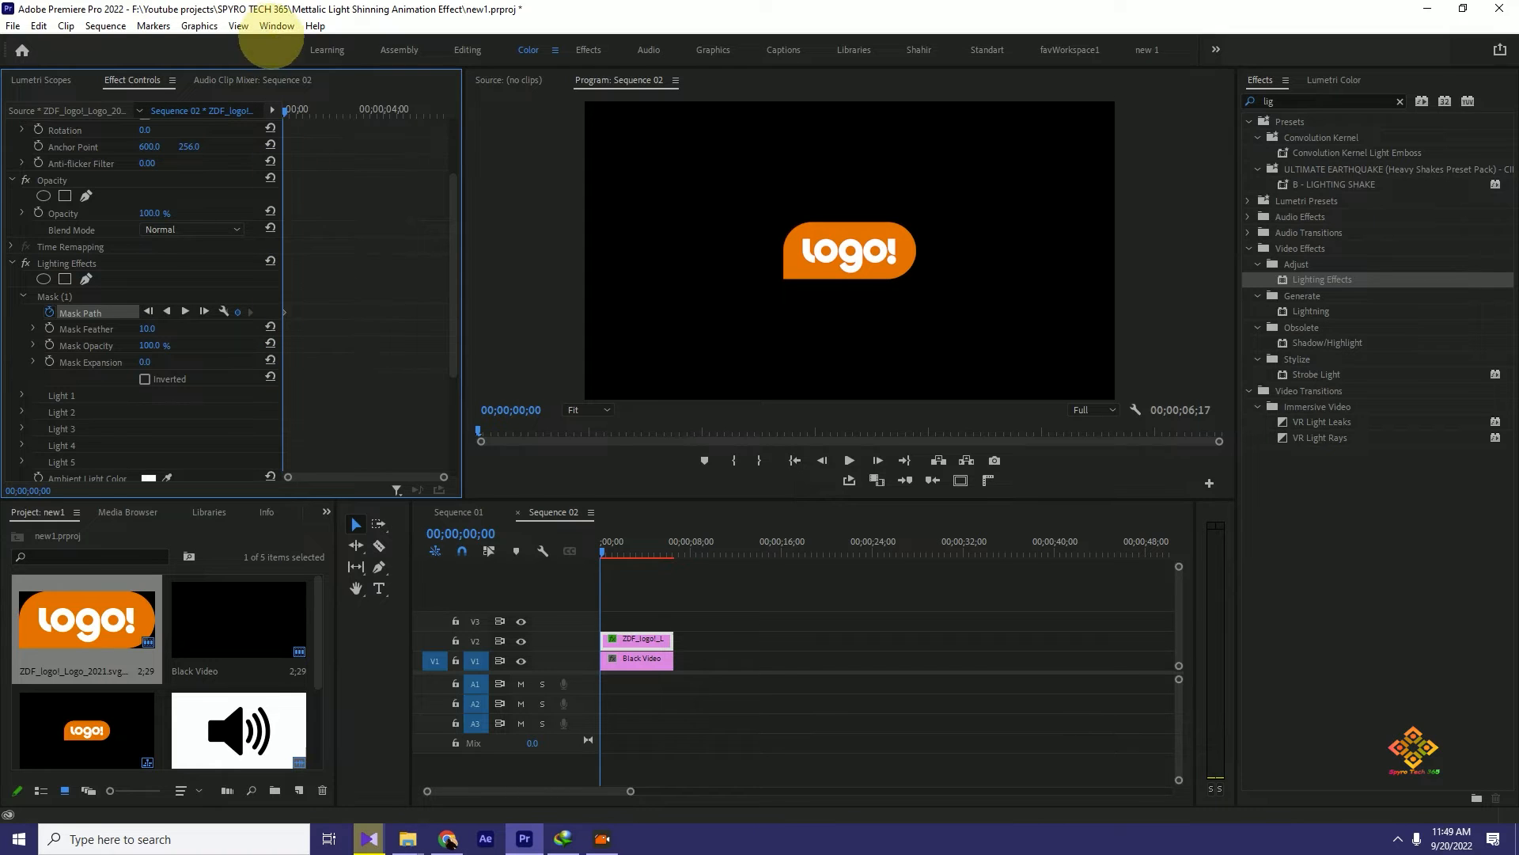
- At 00;00;01;15, move Mask (1) across the logo to just beyond its right edge to keyframe the path
{"action": "left_click_drag", "start_coordinate": [286, 111], "coordinate": [319, 111]}
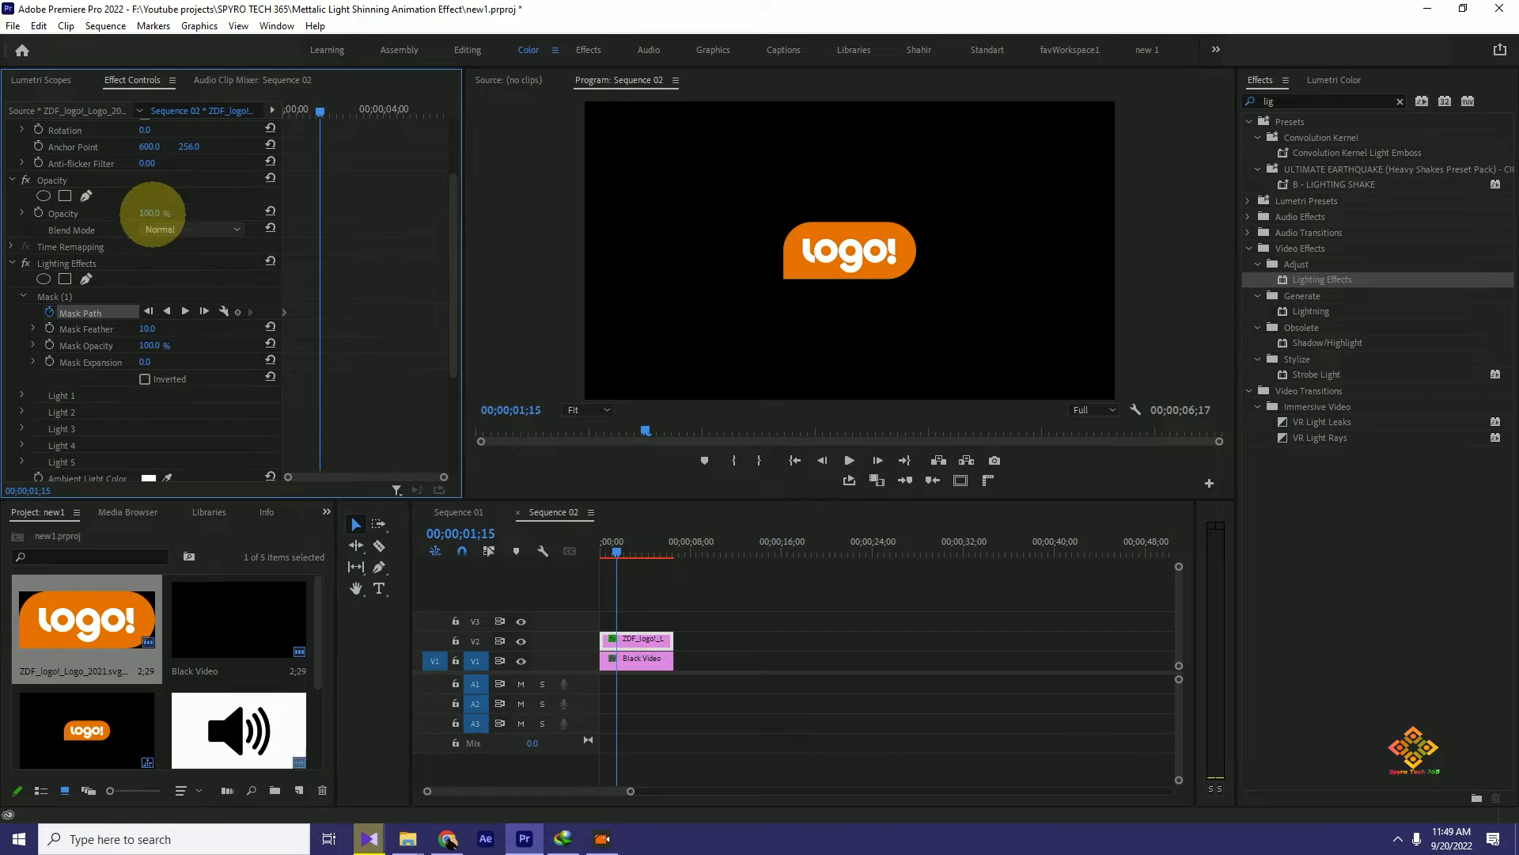
{"action": "left_click", "coordinate": [52, 296]}
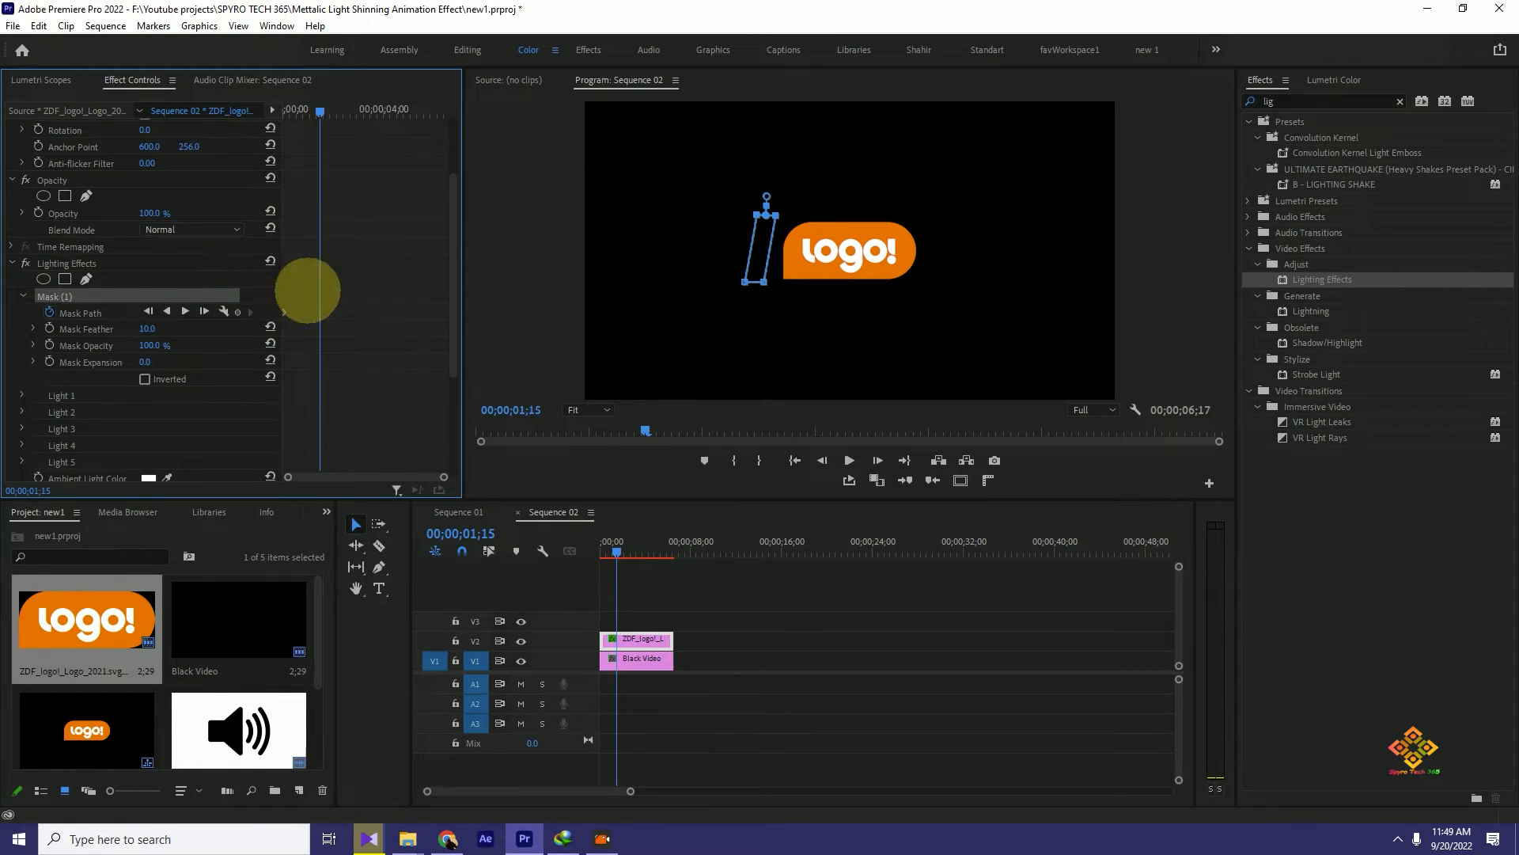
{"action": "left_click", "coordinate": [756, 245]}
{"action": "left_click_drag", "start_coordinate": [764, 242], "coordinate": [933, 246]}
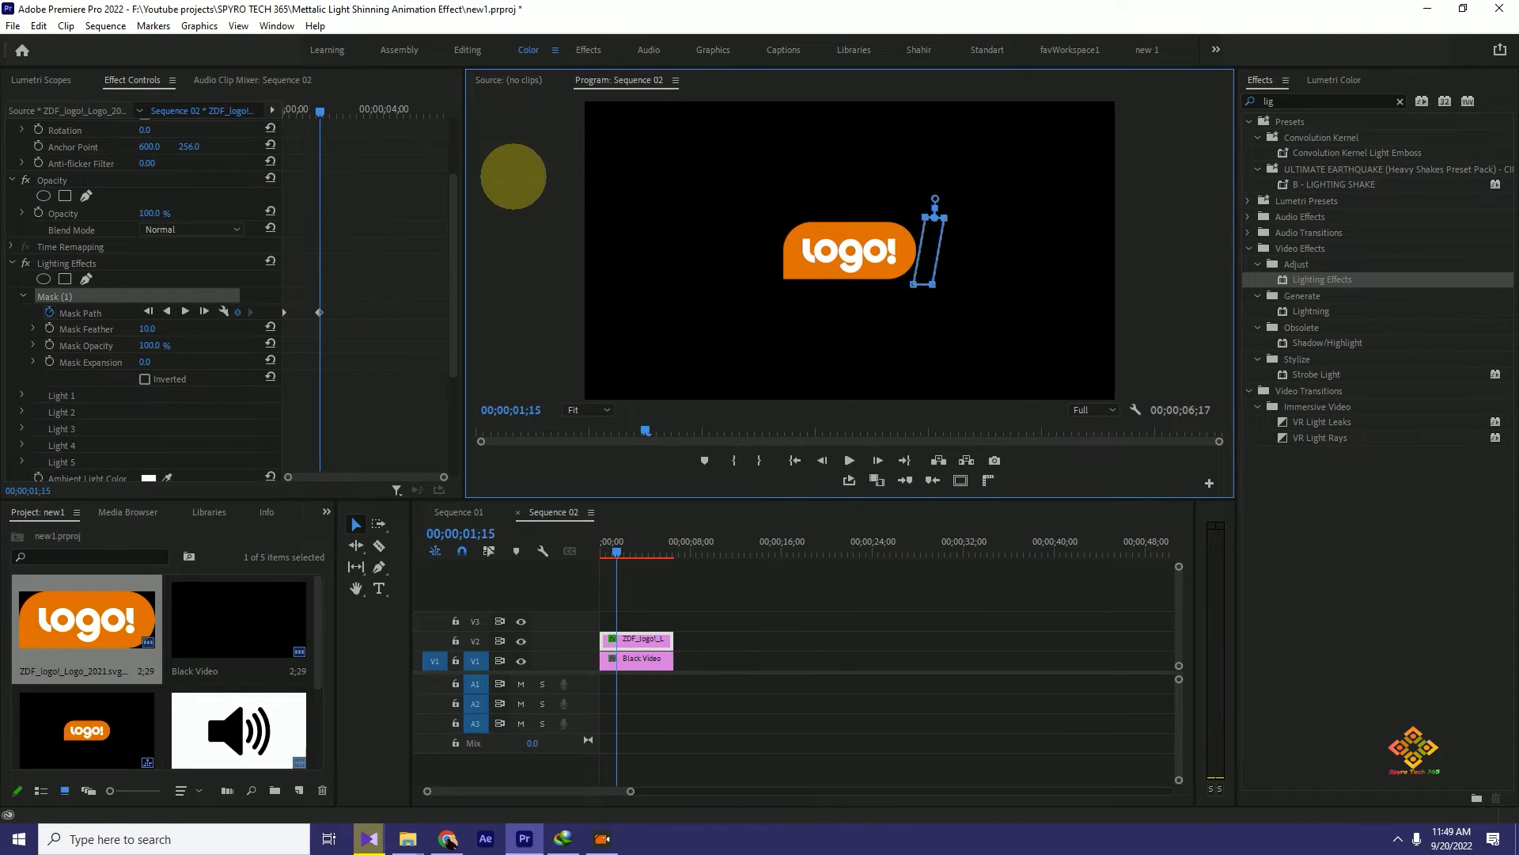
- Preview the mask sweep from the start and move its second Mask Path keyframe to 00;00;00;29
{"action": "left_click_drag", "start_coordinate": [610, 548], "coordinate": [560, 543]}
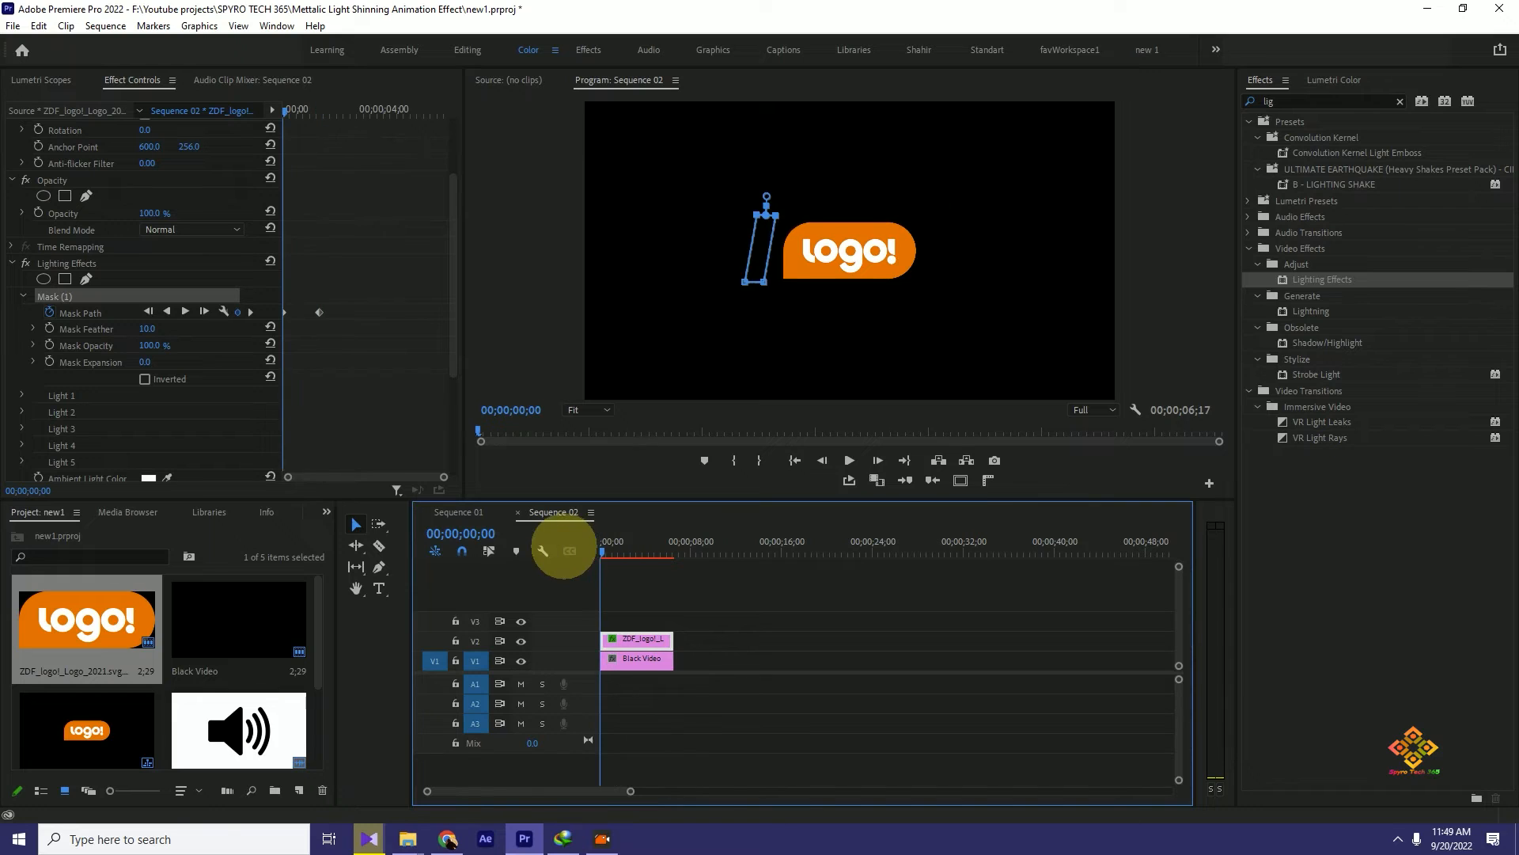
{"action": "key", "text": "space"}
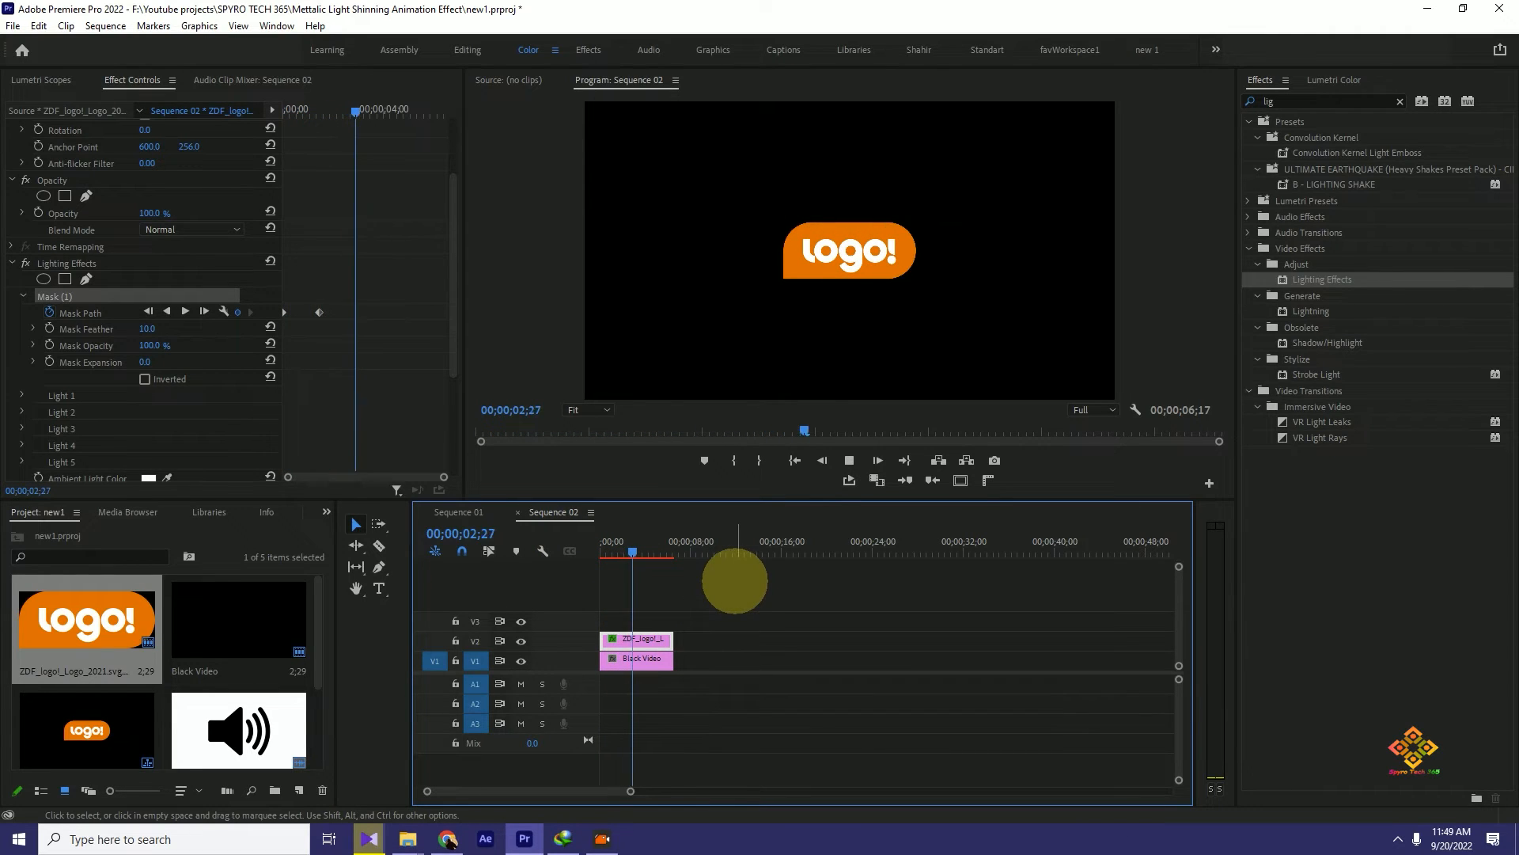
{"action": "key", "text": "space"}
{"action": "left_click_drag", "start_coordinate": [638, 550], "coordinate": [560, 543]}
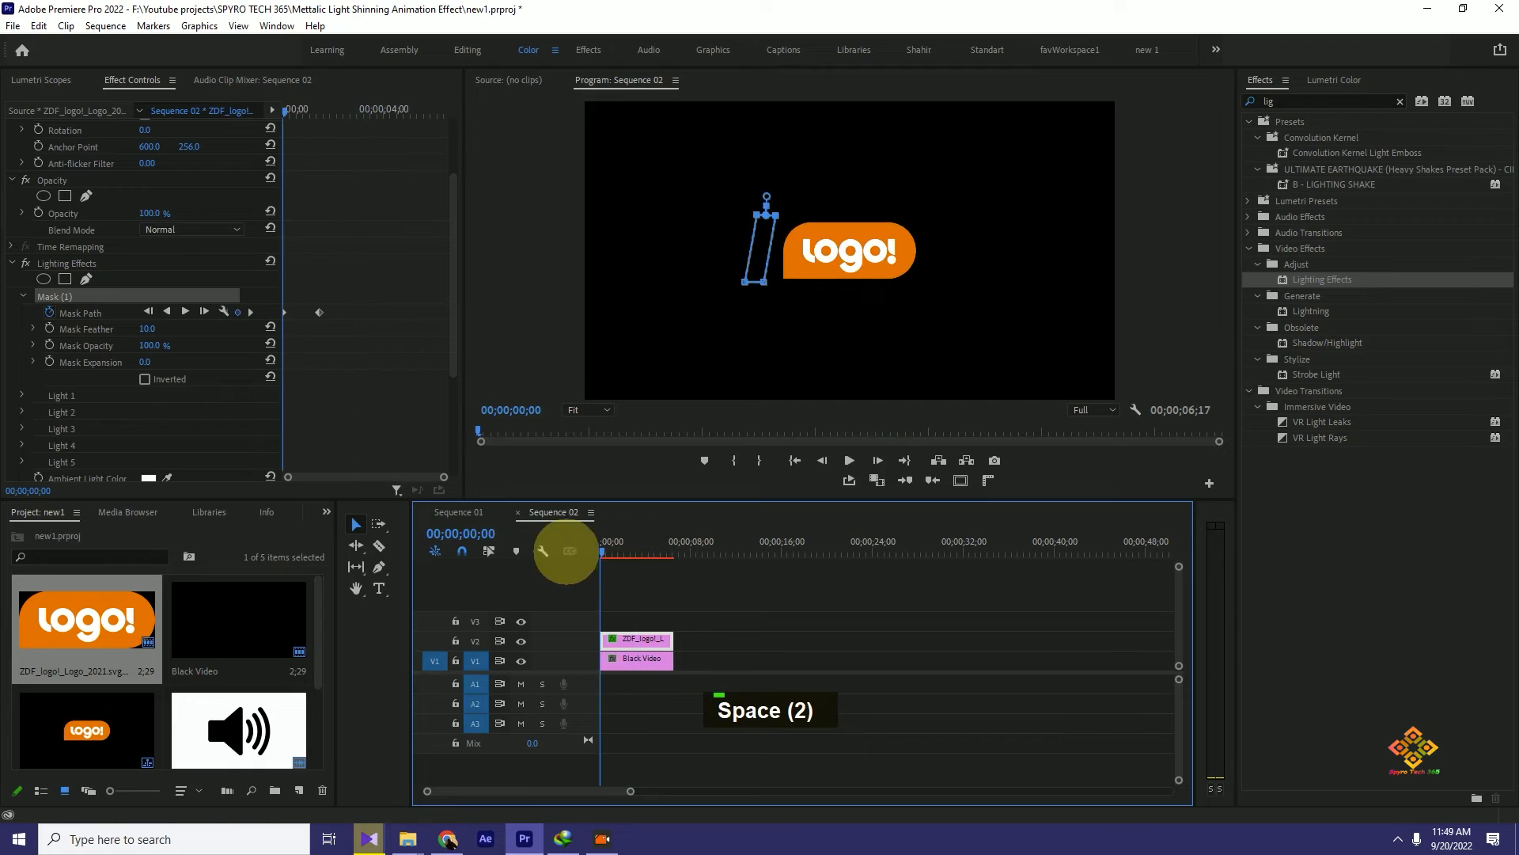
{"action": "key", "text": "space"}
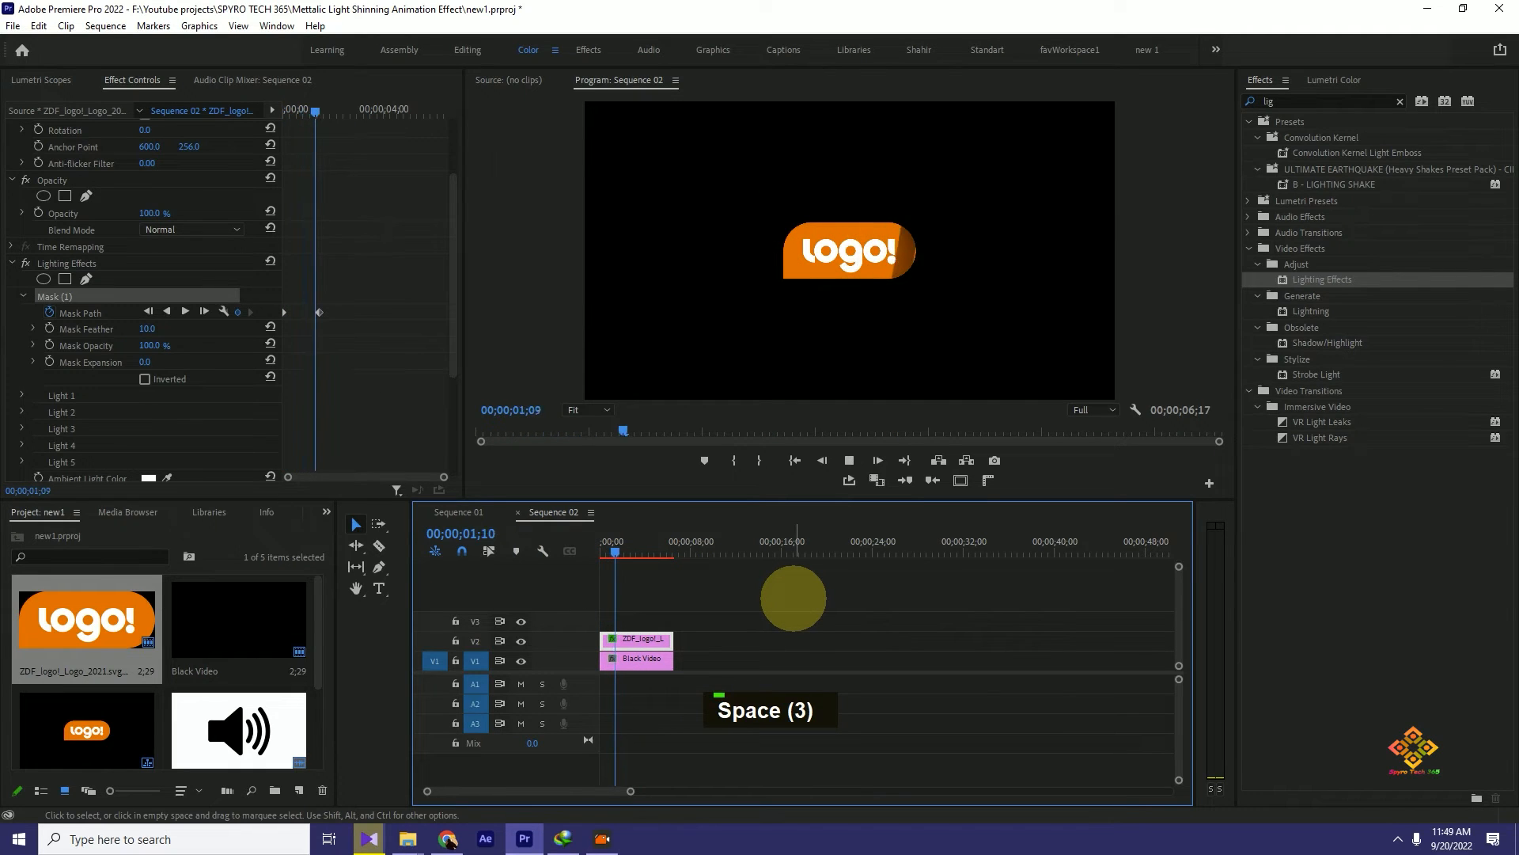
{"action": "key", "text": "space"}
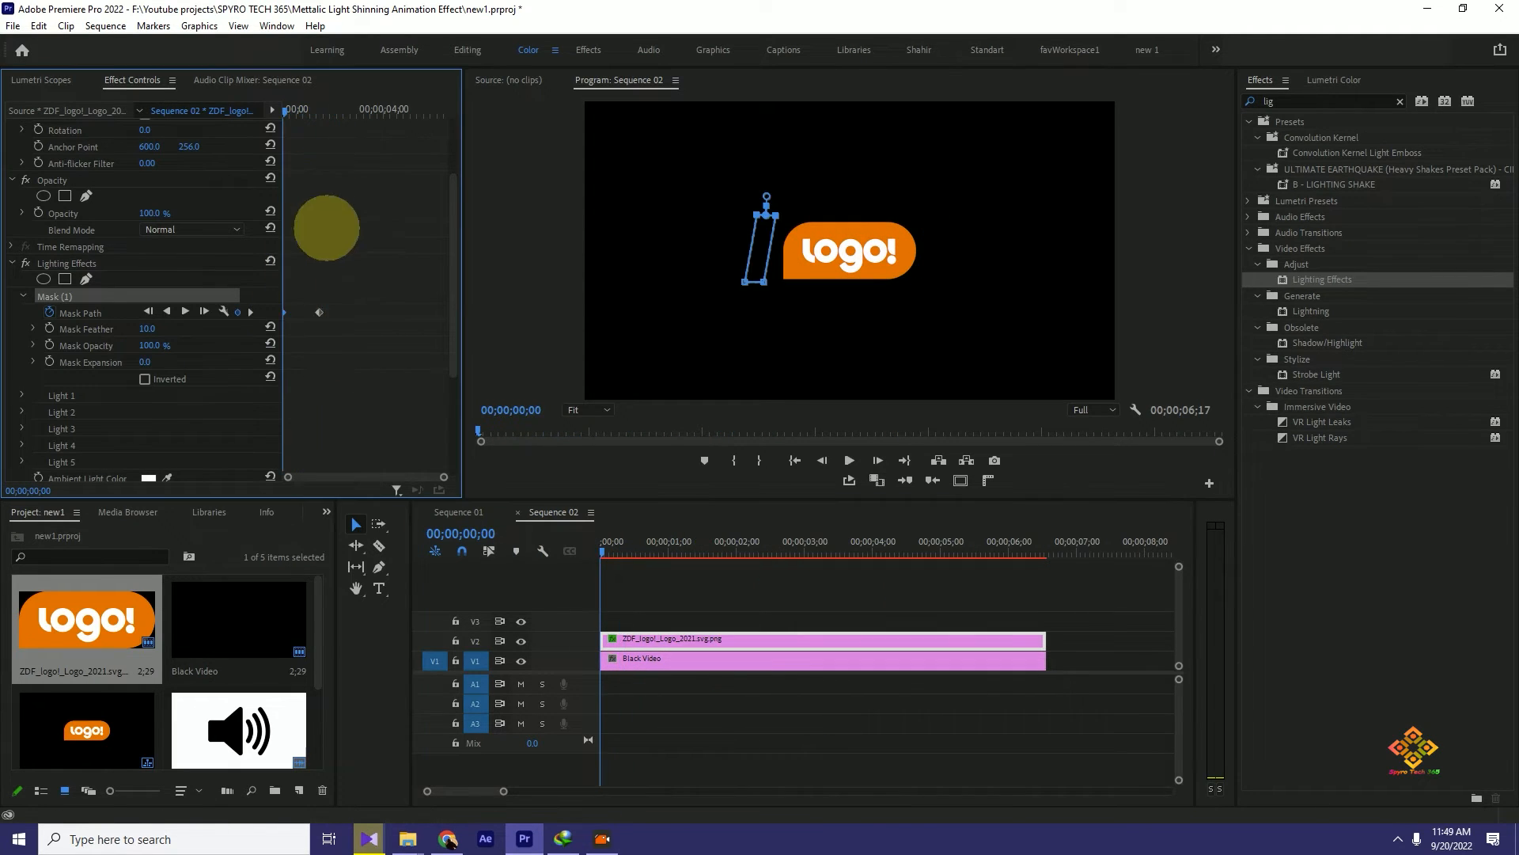
{"action": "key", "text": "space"}
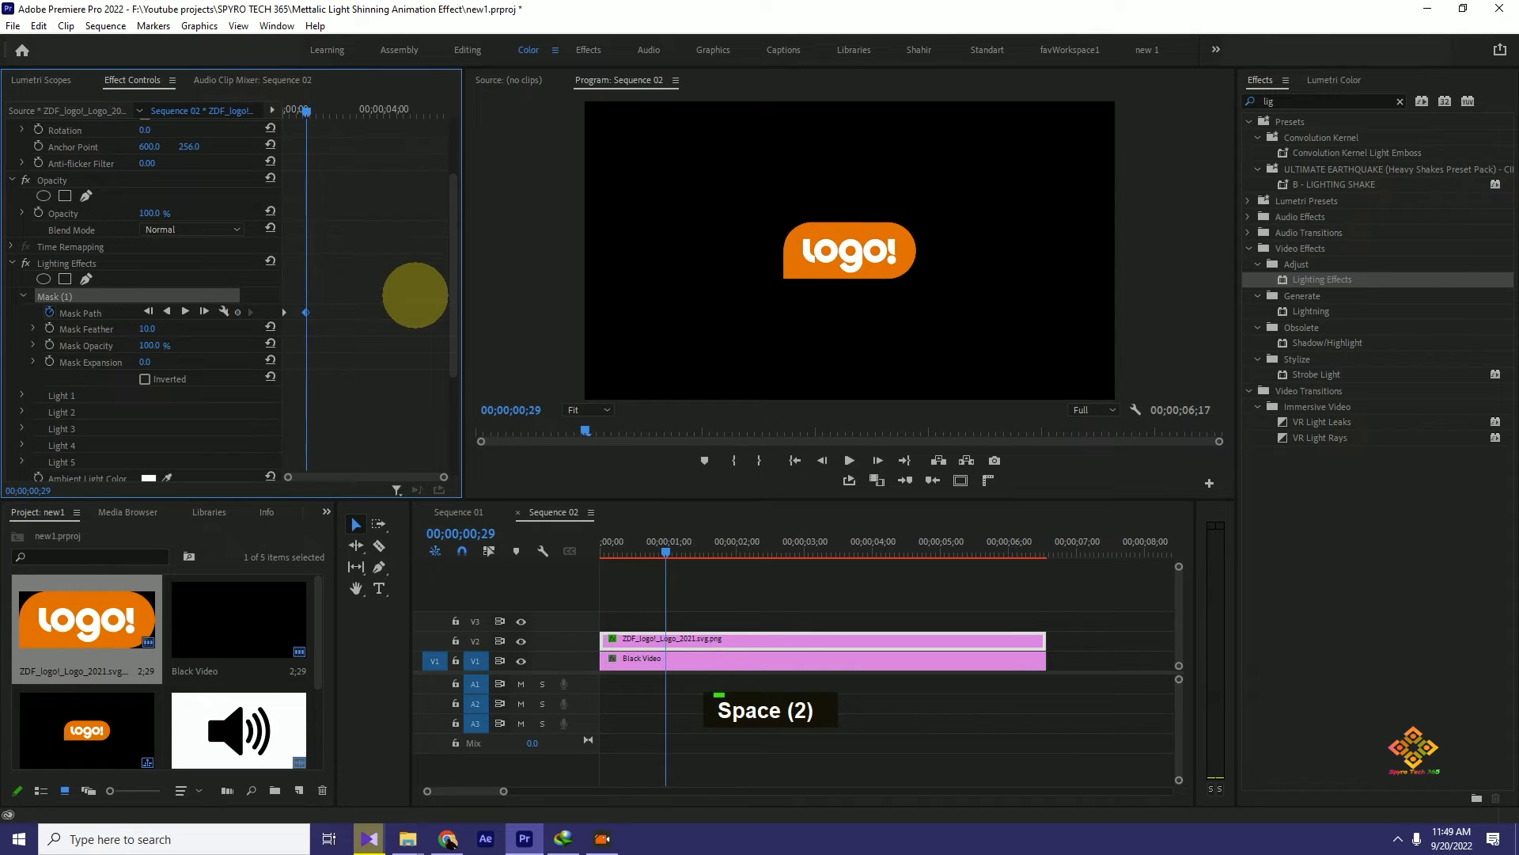
{"action": "left_click_drag", "start_coordinate": [664, 551], "coordinate": [554, 530]}
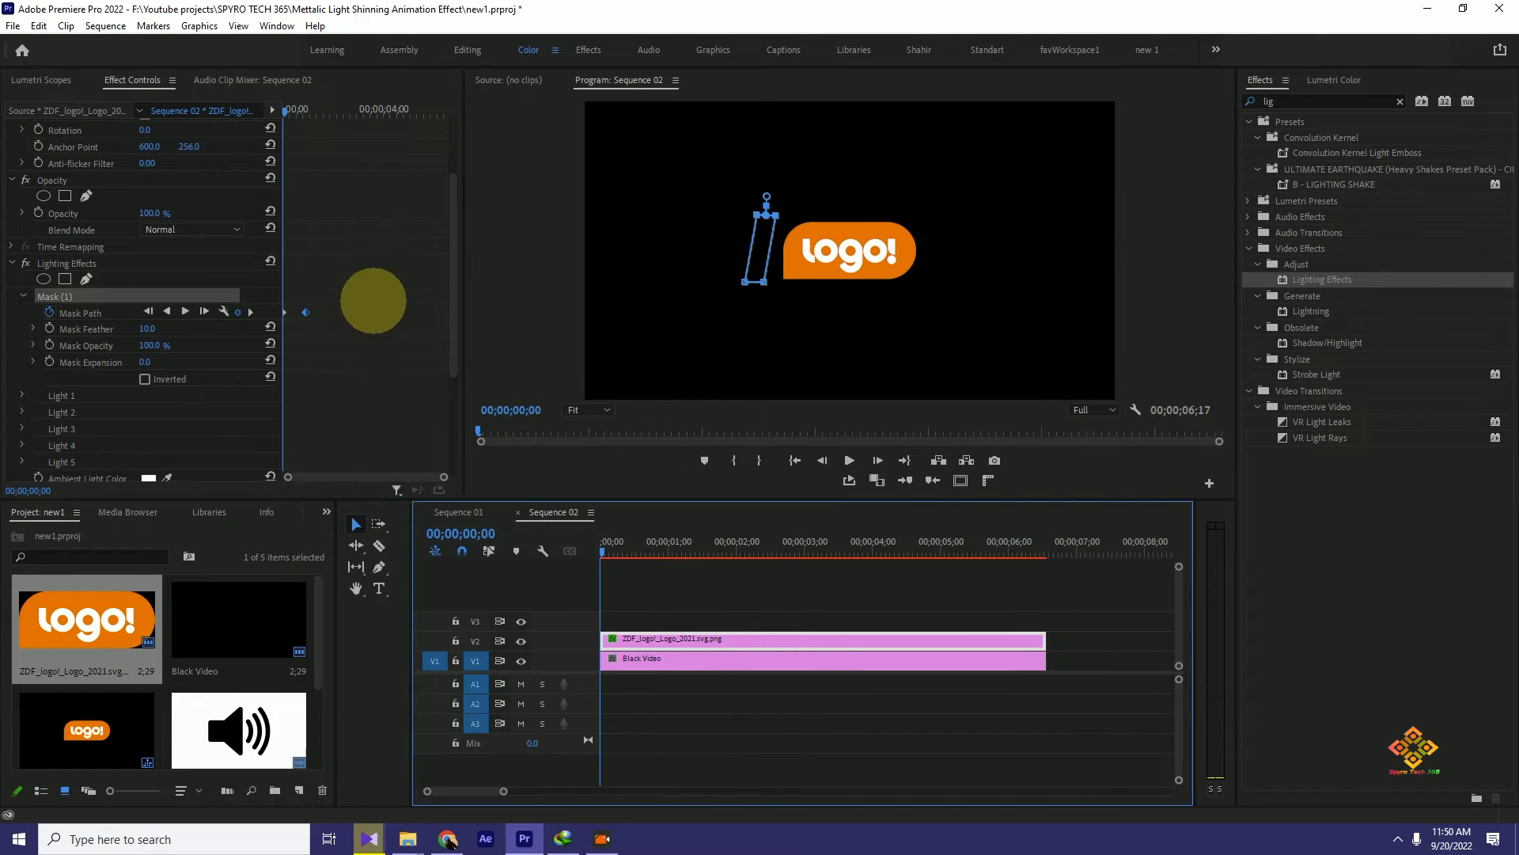
- With the mask over the logo at 00;00;00;08, set the Lighting Effects Ambience Intensity to 100
{"action": "scroll", "coordinate": [363, 247], "scroll_direction": "down", "scroll_amount": 4}
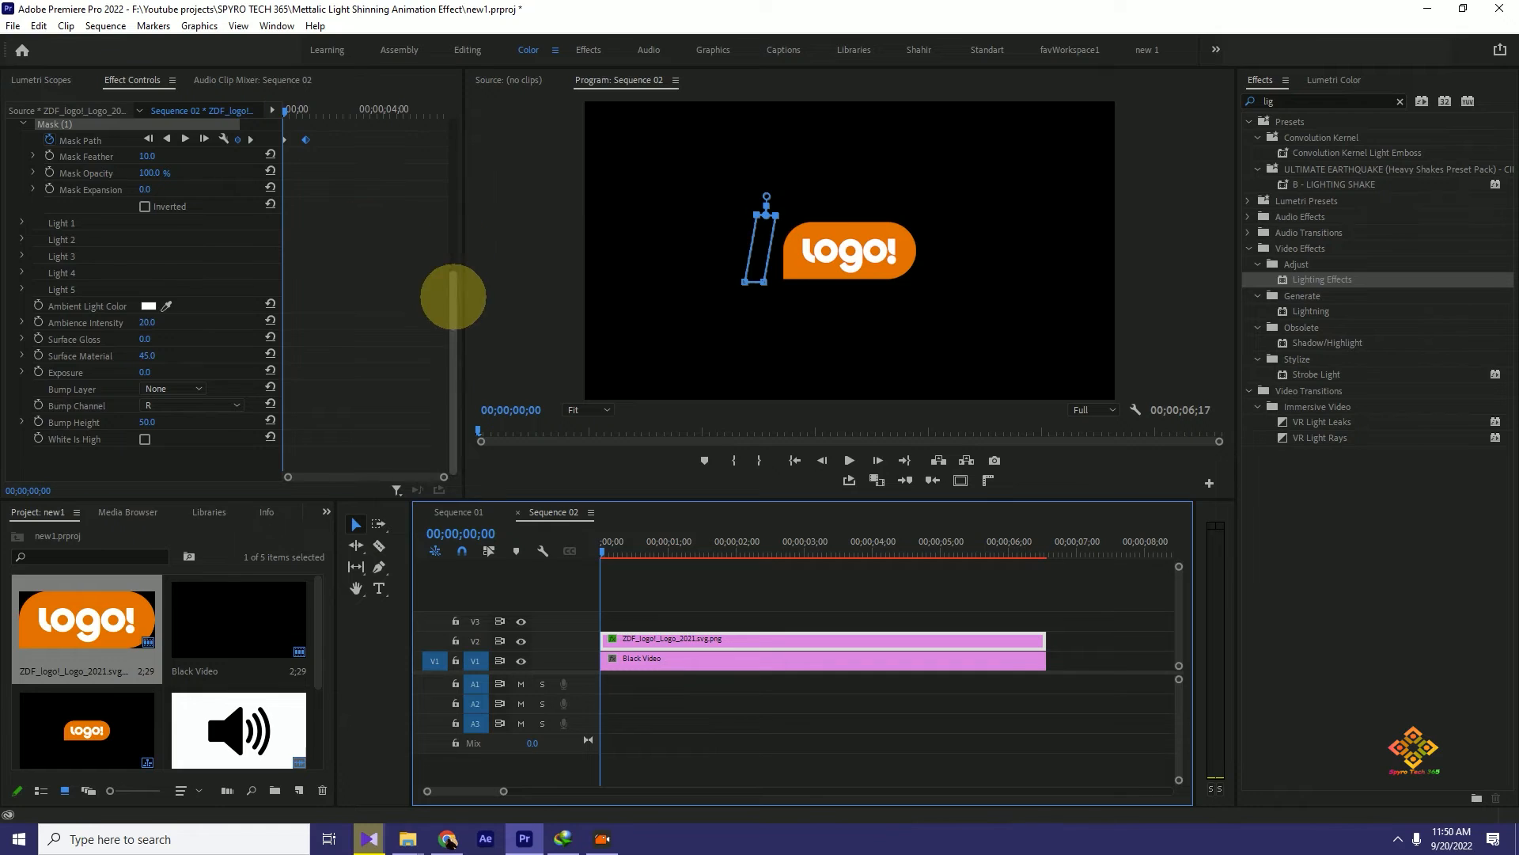
{"action": "scroll", "coordinate": [451, 289], "scroll_direction": "up", "scroll_amount": 2}
{"action": "left_click", "coordinate": [618, 545]}
{"action": "left_click_drag", "start_coordinate": [148, 354], "coordinate": [273, 328]}
{"action": "scroll", "coordinate": [399, 331], "scroll_direction": "up", "scroll_amount": 2}
{"action": "scroll", "coordinate": [400, 331], "scroll_direction": "down", "scroll_amount": 3}
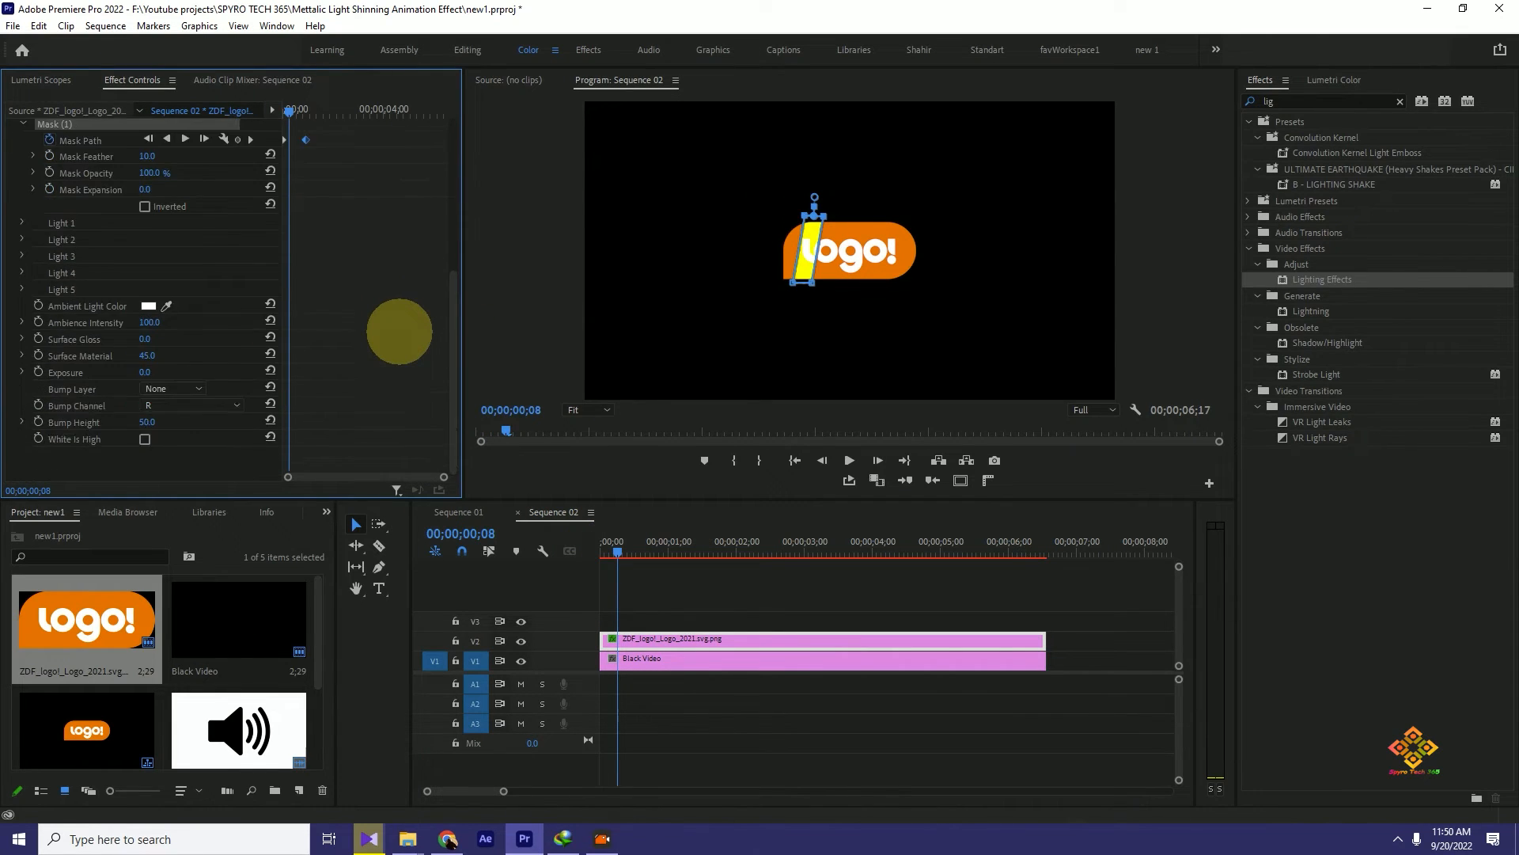
- Set the Intensity of Light 1 in Lighting Effects to -4.0
{"action": "scroll", "coordinate": [400, 331], "scroll_direction": "up", "scroll_amount": 5}
{"action": "left_click", "coordinate": [25, 396]}
{"action": "scroll", "coordinate": [417, 297], "scroll_direction": "down", "scroll_amount": 5}
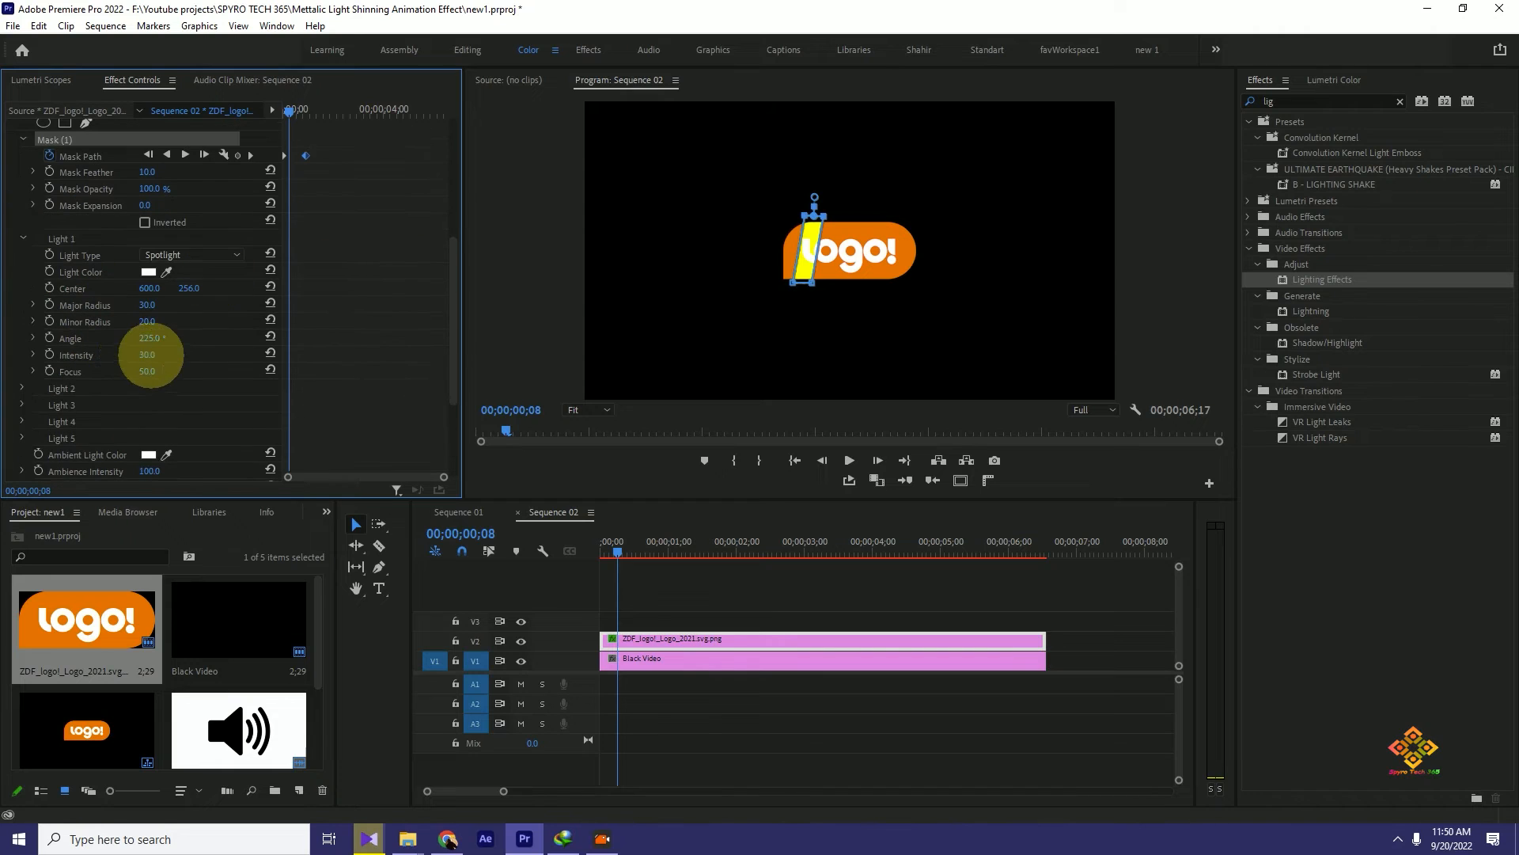
{"action": "left_click_drag", "start_coordinate": [148, 355], "coordinate": [230, 346]}
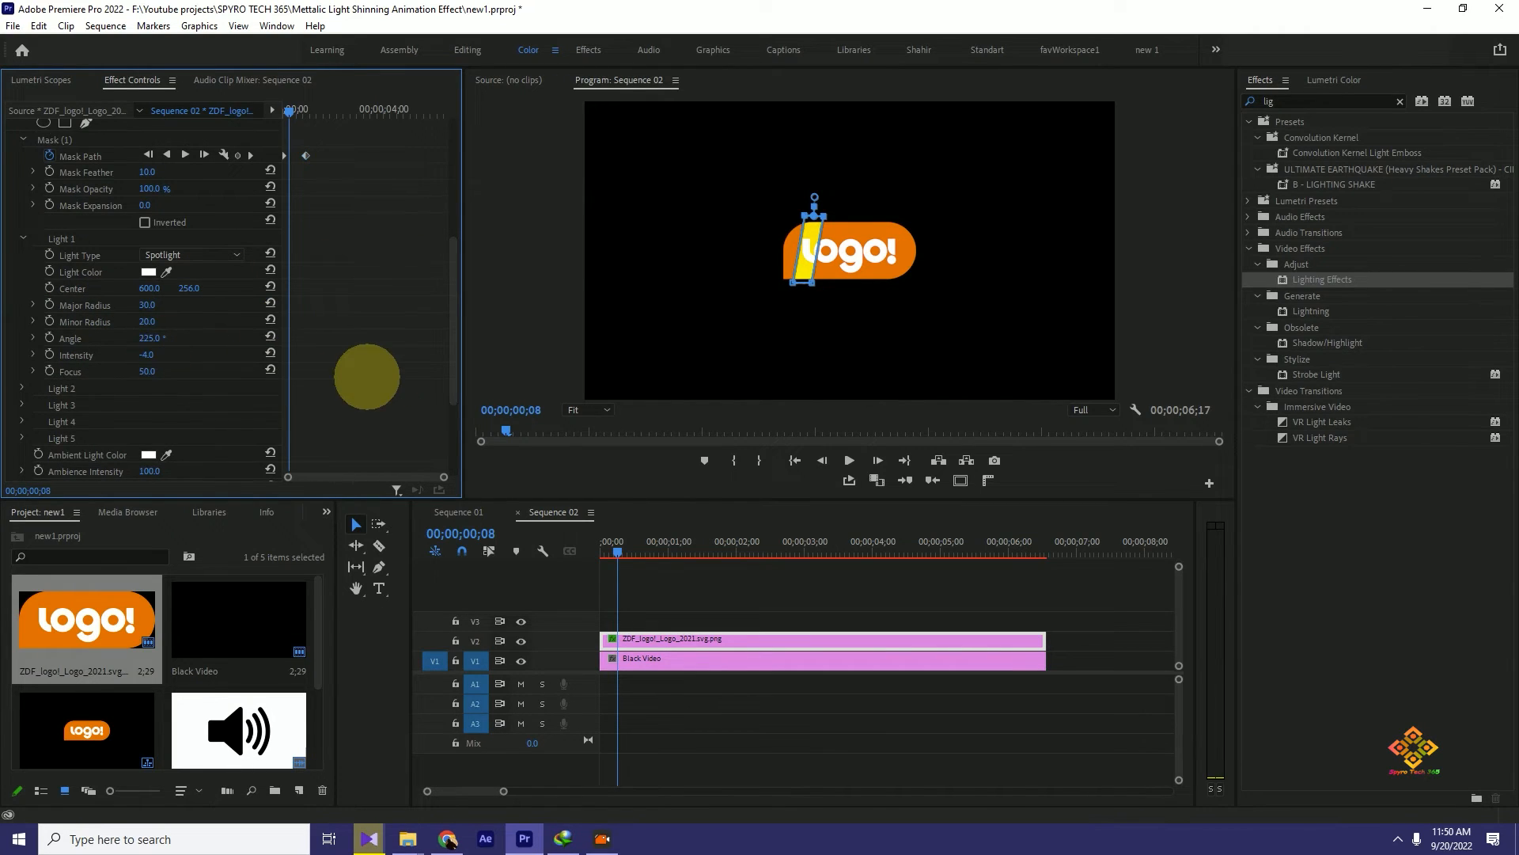
- Play the beginning of the sequence repeatedly to check the brightened shine crossing the logo
{"action": "left_click", "coordinate": [614, 549]}
{"action": "key", "text": "space"}
{"action": "key", "text": "space"}
{"action": "key", "text": "space"}
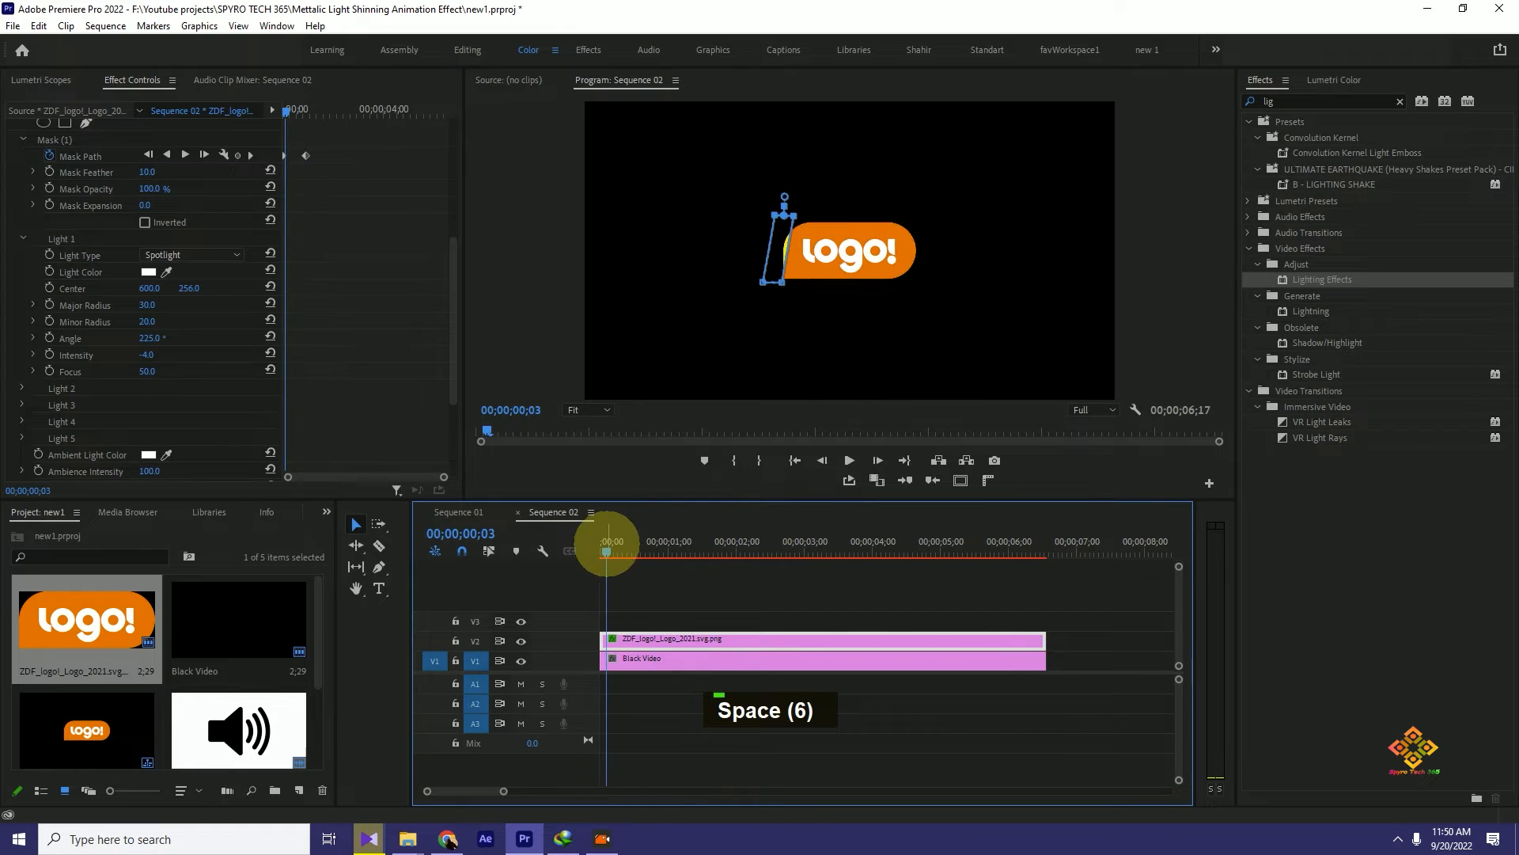
{"action": "key", "text": "space"}
{"action": "key", "text": "space"}
{"action": "key", "text": "space"}
{"action": "key", "text": "space"}
- Move the second Mask Path keyframe to 00;00;01;05 to slow down the shine
{"action": "mouse_move", "coordinate": [668, 546]}
{"action": "left_mouse_down"}
{"action": "mouse_move", "coordinate": [624, 546]}
{"action": "mouse_move", "coordinate": [664, 554]}
{"action": "left_mouse_up"}
{"action": "left_click", "coordinate": [668, 546]}
{"action": "left_click_drag", "start_coordinate": [307, 156], "coordinate": [312, 112]}
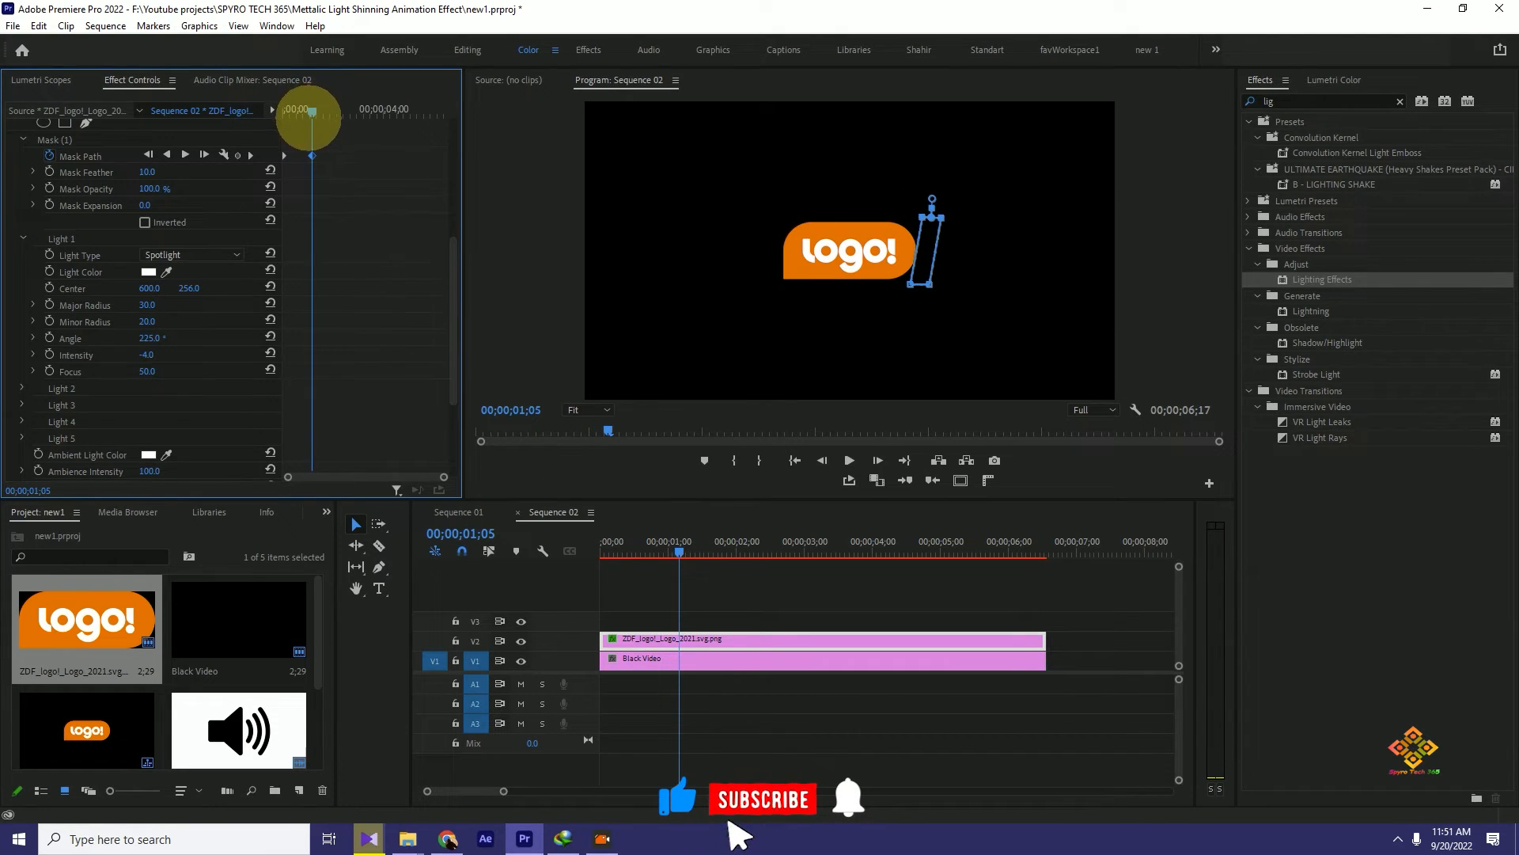
- Add a sequence marker at 00;00;01;05, where the shine animation ends
{"action": "left_click", "coordinate": [732, 519]}
{"action": "key", "text": "m"}
{"action": "key", "text": "ctrl+z"}
{"action": "left_click", "coordinate": [689, 482]}
{"action": "key", "text": "m"}
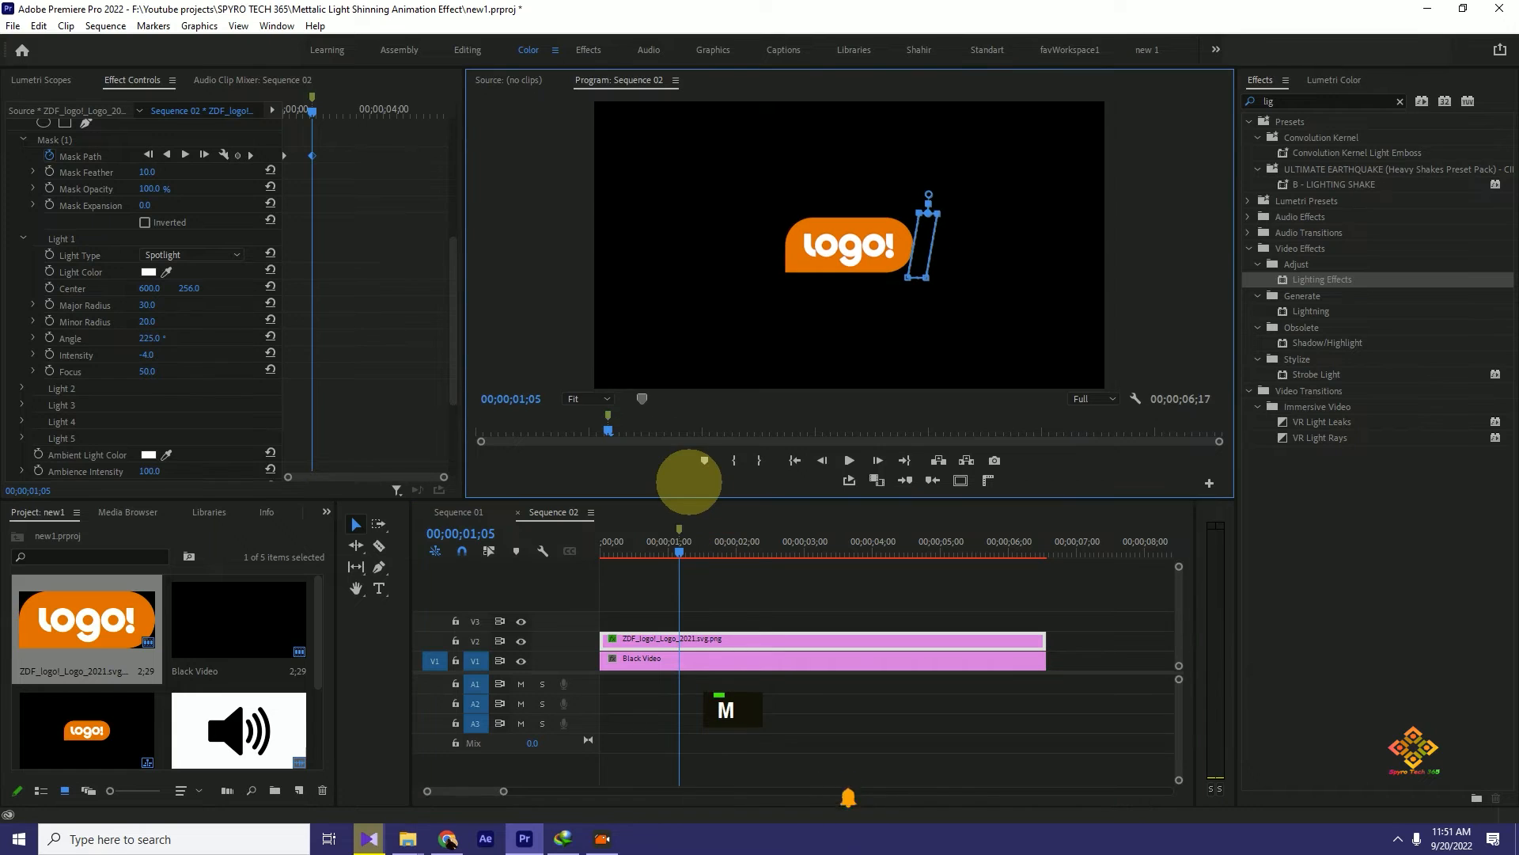
- Play the shine from the start, park at 00;00;00;16 and review the Lighting Effects settings
{"action": "left_click_drag", "start_coordinate": [678, 546], "coordinate": [594, 543]}
{"action": "key", "text": "space"}
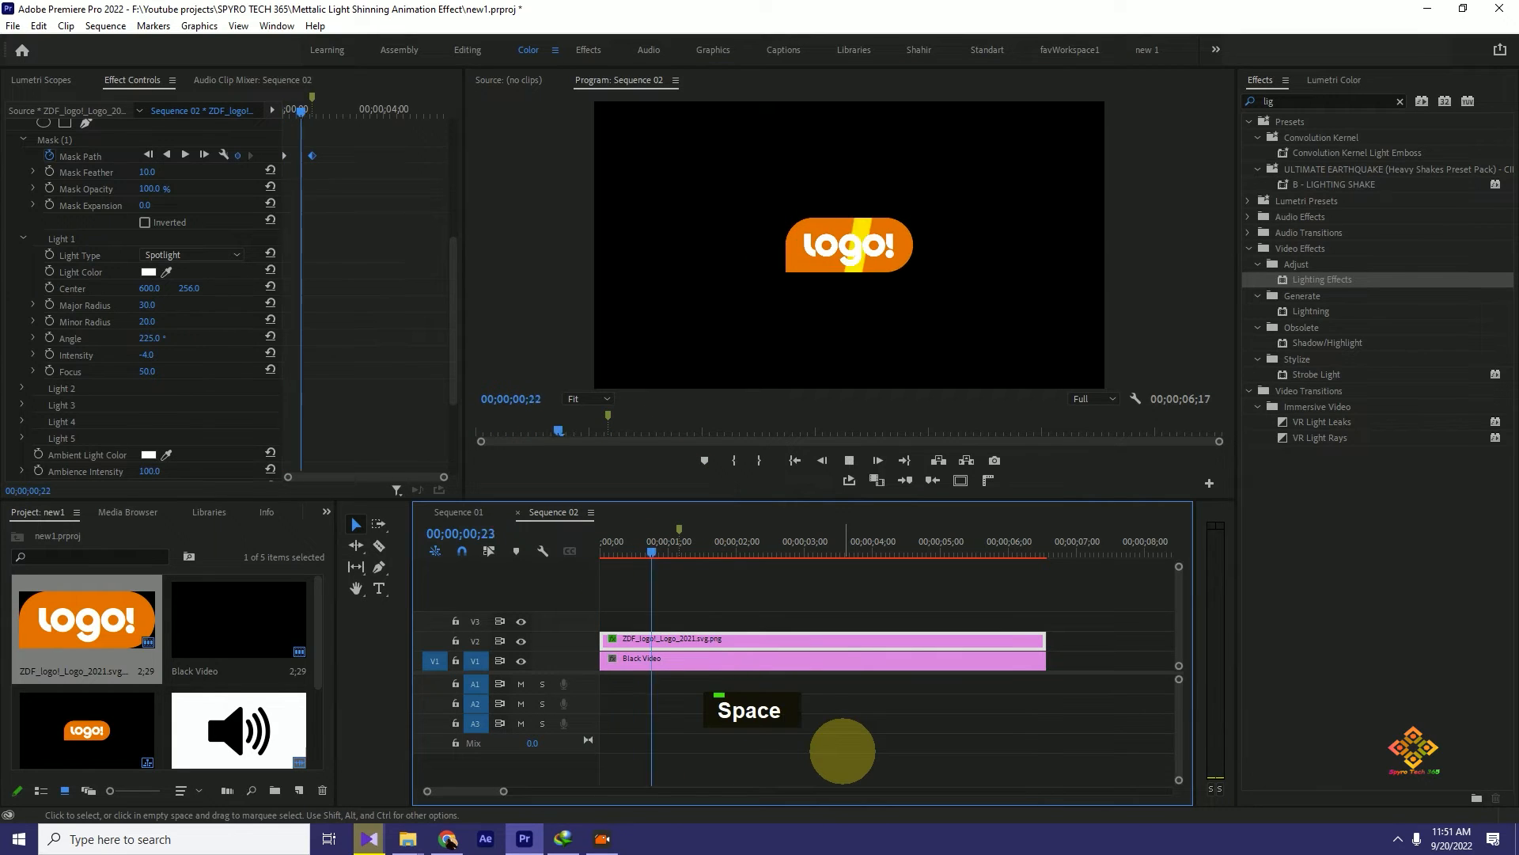
{"action": "key", "text": "space"}
{"action": "left_click_drag", "start_coordinate": [679, 546], "coordinate": [636, 549]}
{"action": "scroll", "coordinate": [458, 425], "scroll_direction": "down", "scroll_amount": 4}
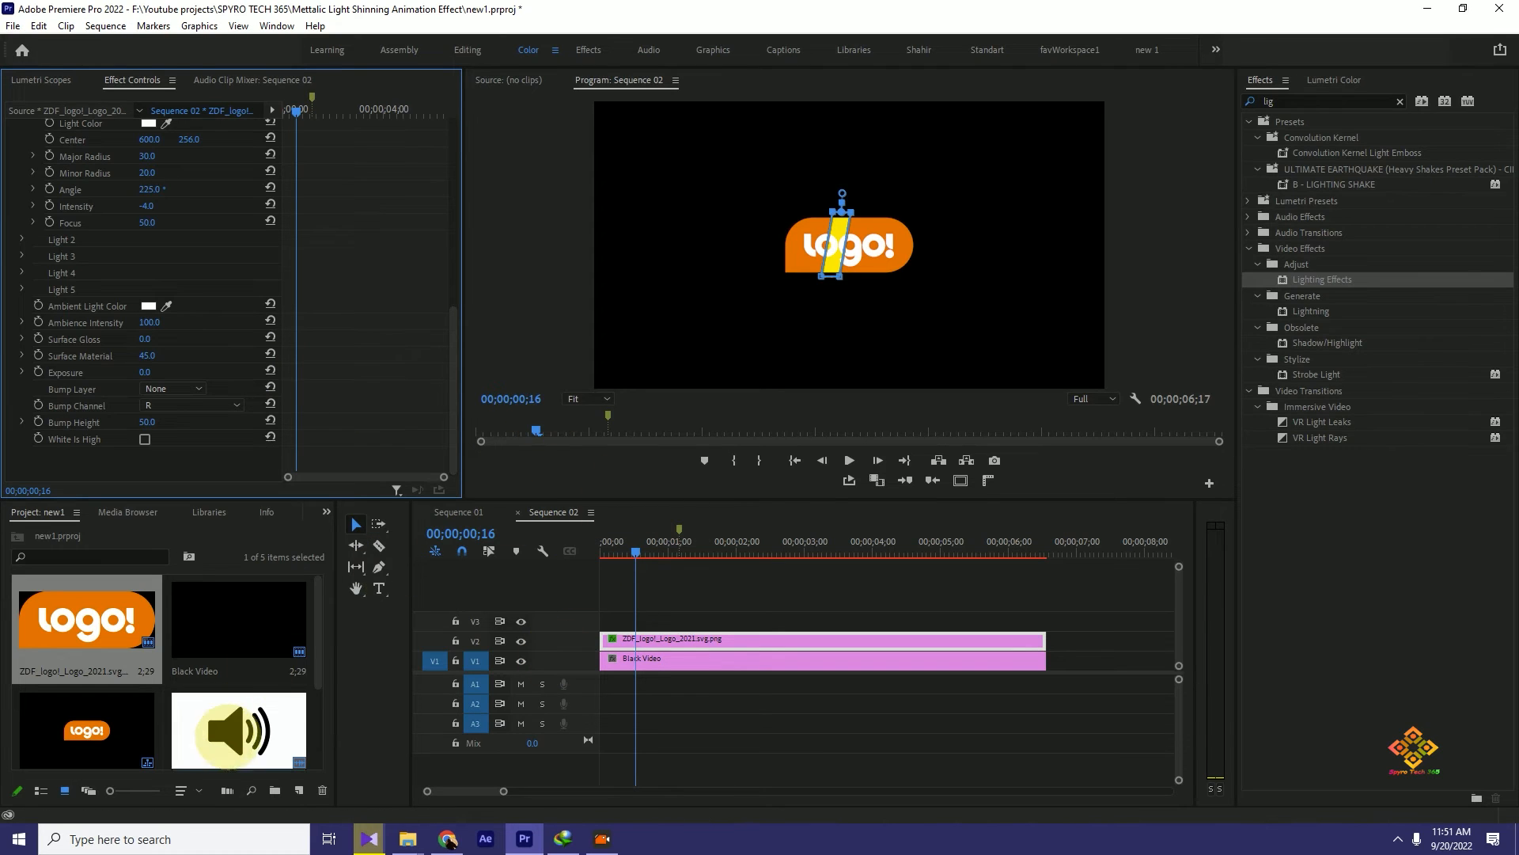
- Open the Mario Coin Sound clip in the Source monitor and place only its audio on A1 at the sequence start
{"action": "double_click", "coordinate": [242, 728]}
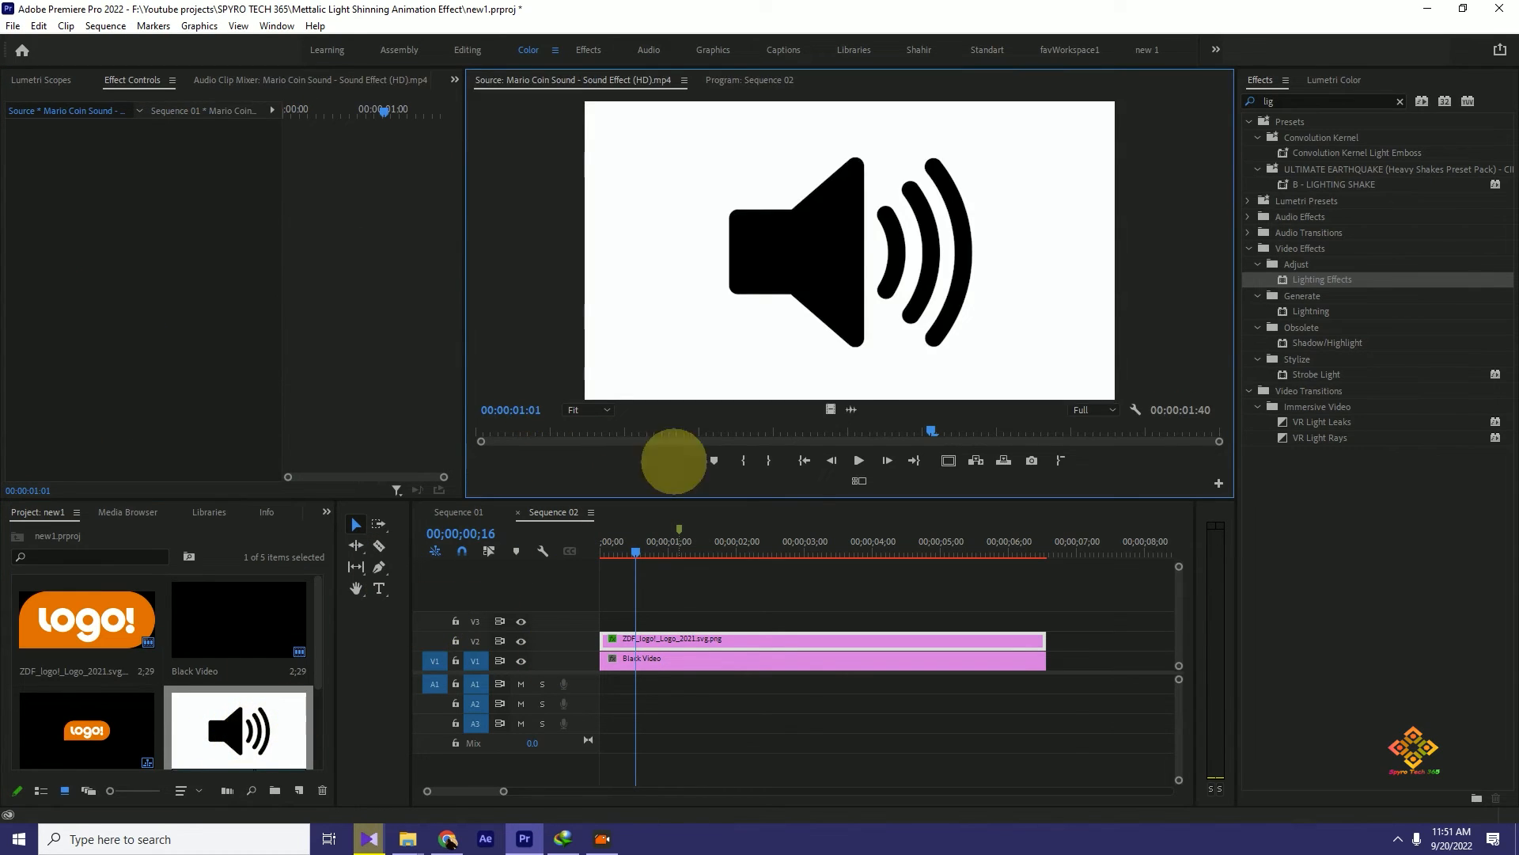
{"action": "left_click", "coordinate": [491, 431]}
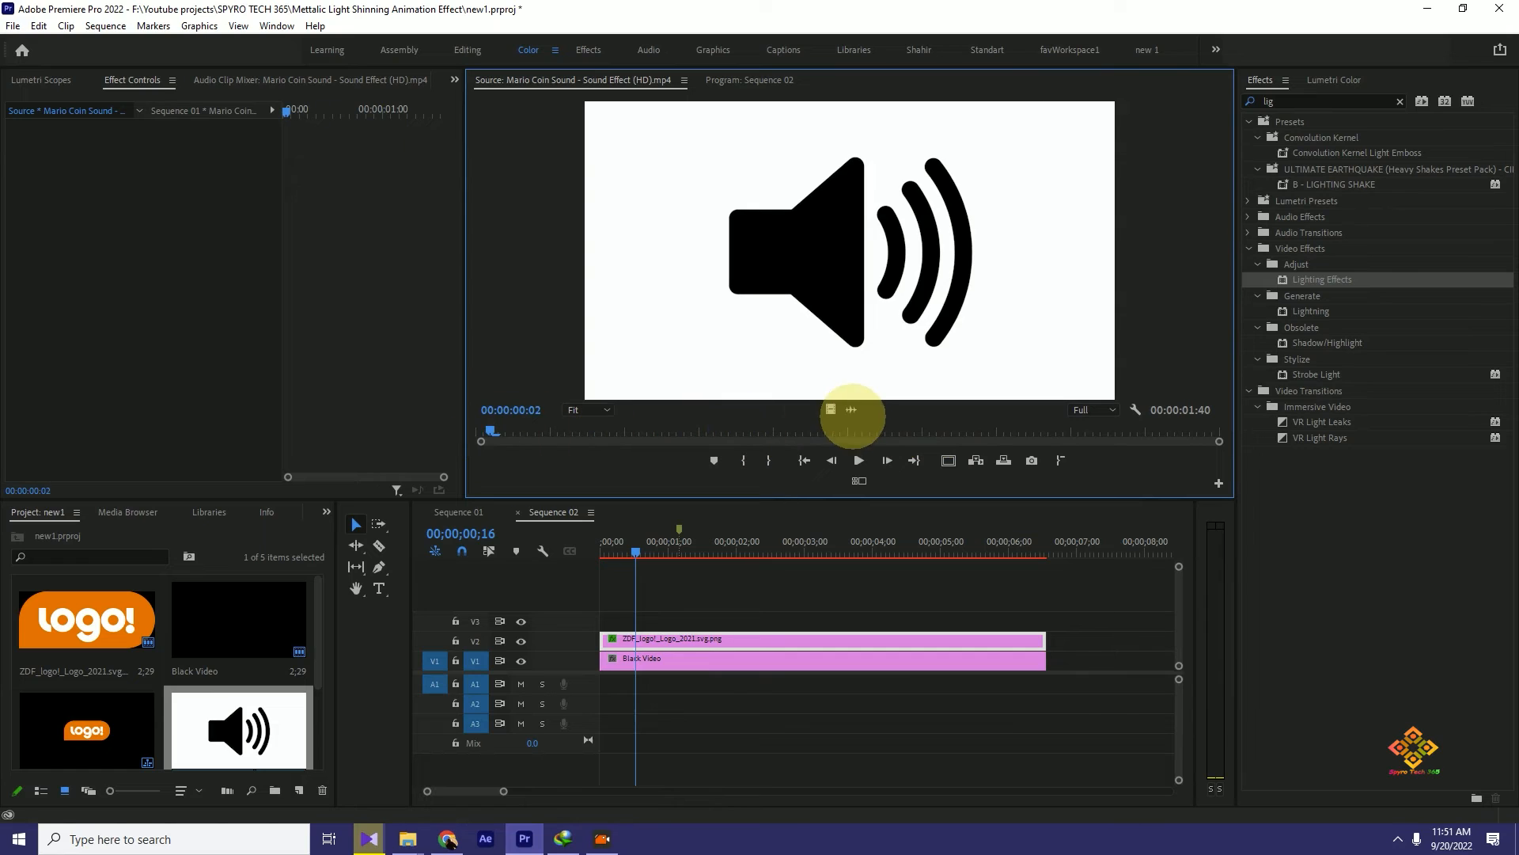
{"action": "left_click_drag", "start_coordinate": [851, 409], "coordinate": [597, 686]}
- Play the sequence from the start to check the logo shine together with the coin sound
{"action": "left_click", "coordinate": [604, 543]}
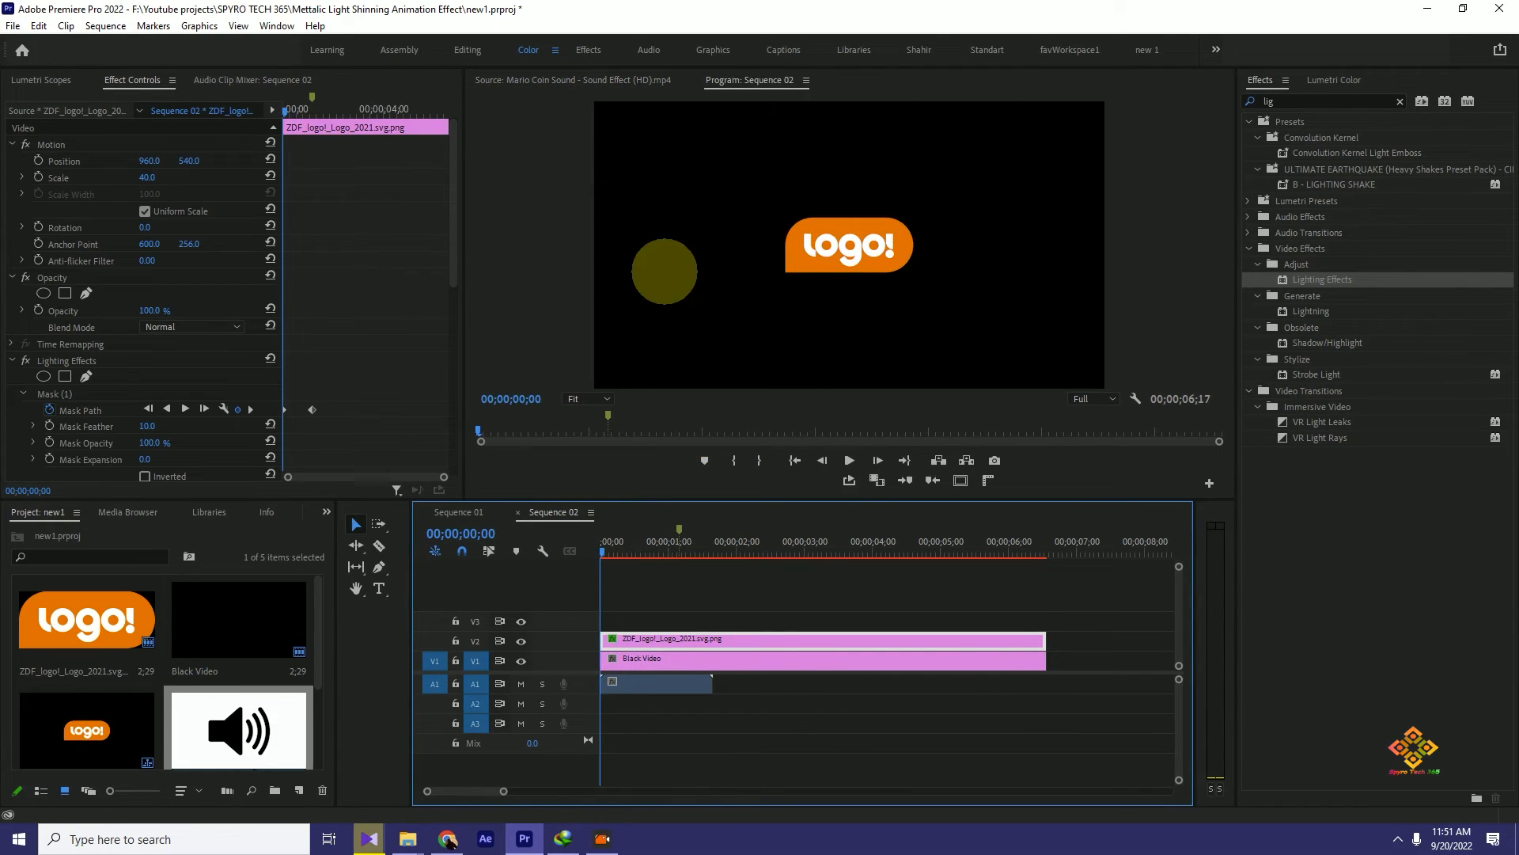
{"action": "key", "text": "space"}
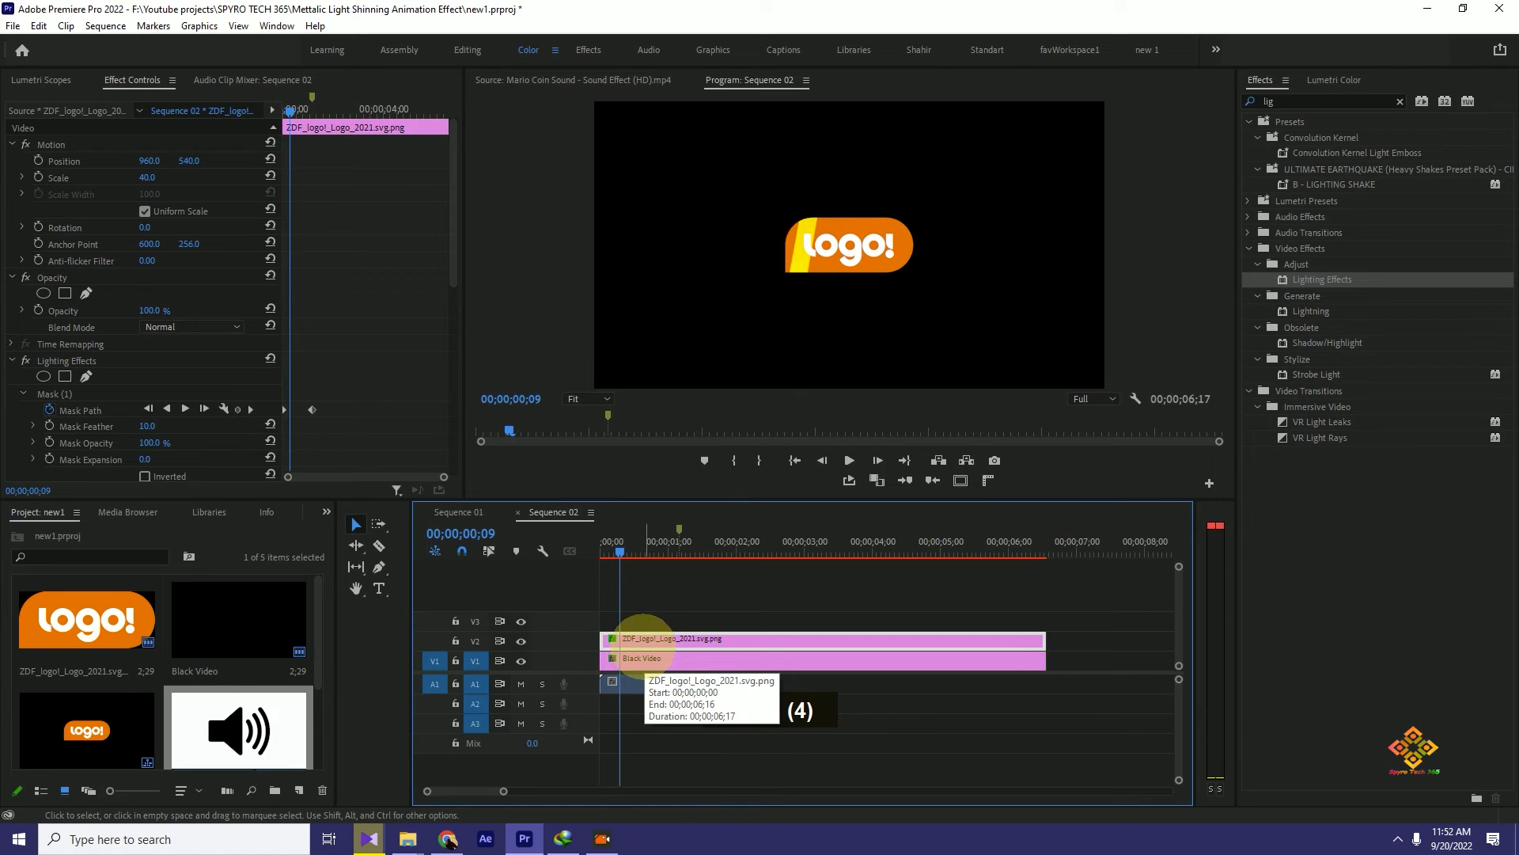
{"action": "key", "text": "space"}
{"action": "key", "text": "space"}
{"action": "left_click_drag", "start_coordinate": [658, 548], "coordinate": [591, 558]}
- Replay the sequence from the start several times to check the shine's timing against the coin sound
{"action": "key", "text": "space"}
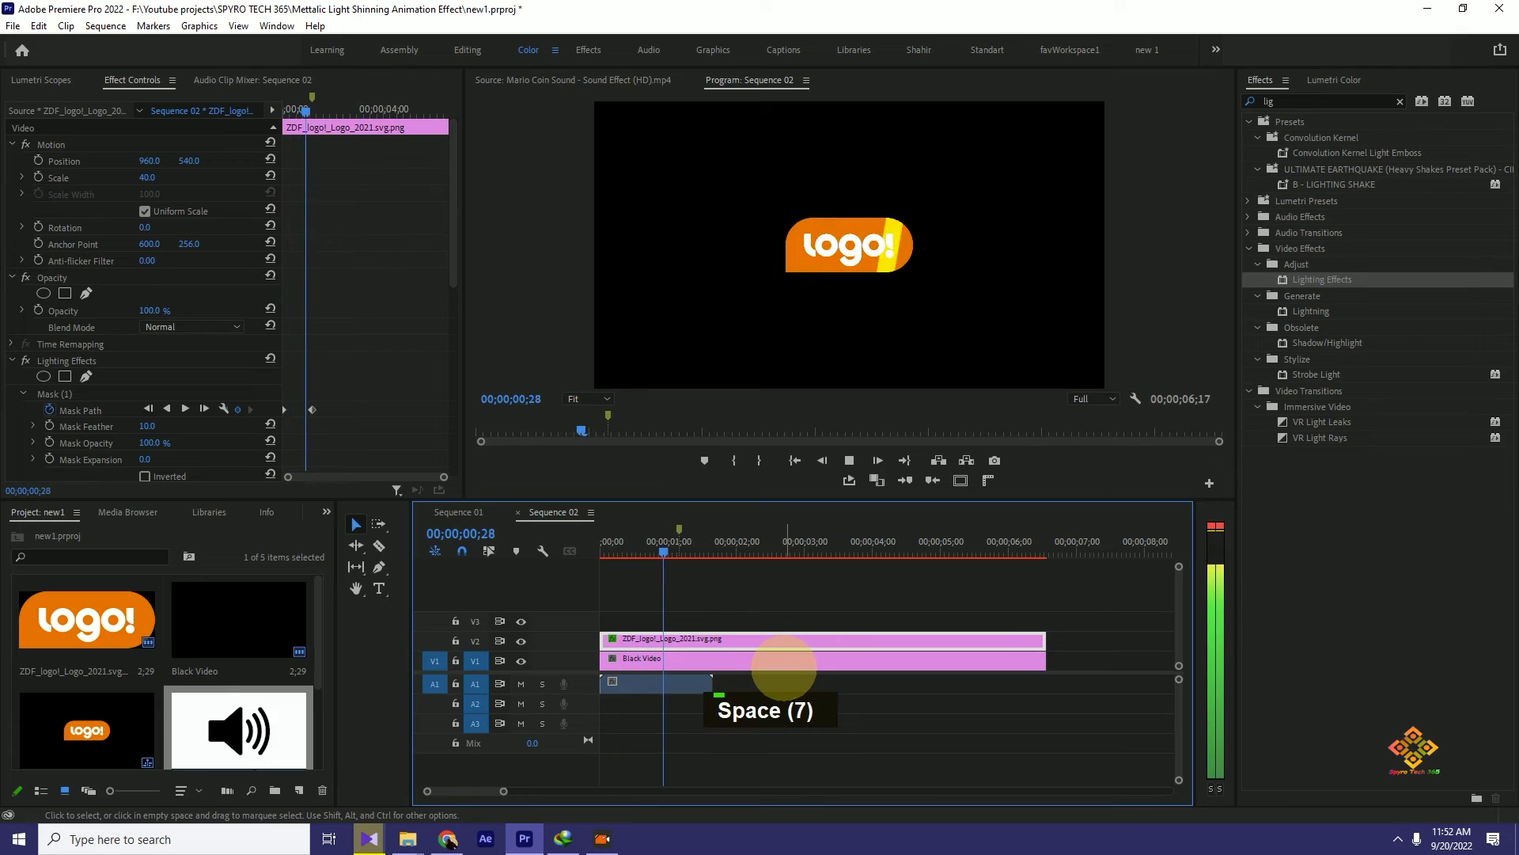
{"action": "key", "text": "space"}
{"action": "left_click_drag", "start_coordinate": [678, 543], "coordinate": [567, 560]}
{"action": "key", "text": "space"}
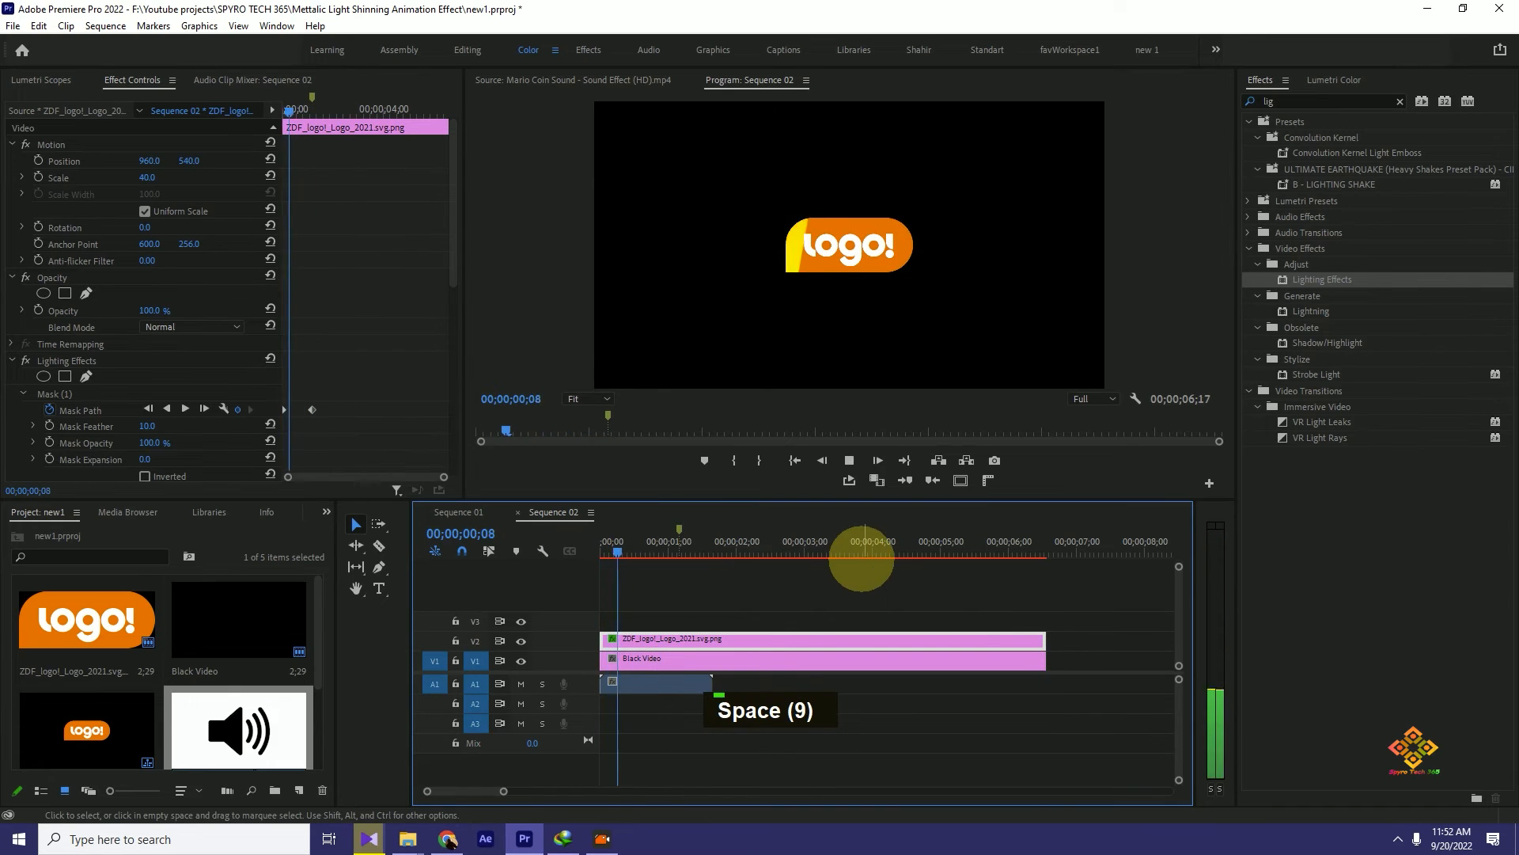
{"action": "key", "text": "space"}
{"action": "left_click_drag", "start_coordinate": [668, 542], "coordinate": [595, 552]}
{"action": "key", "text": "space"}
{"action": "key", "text": "space"}
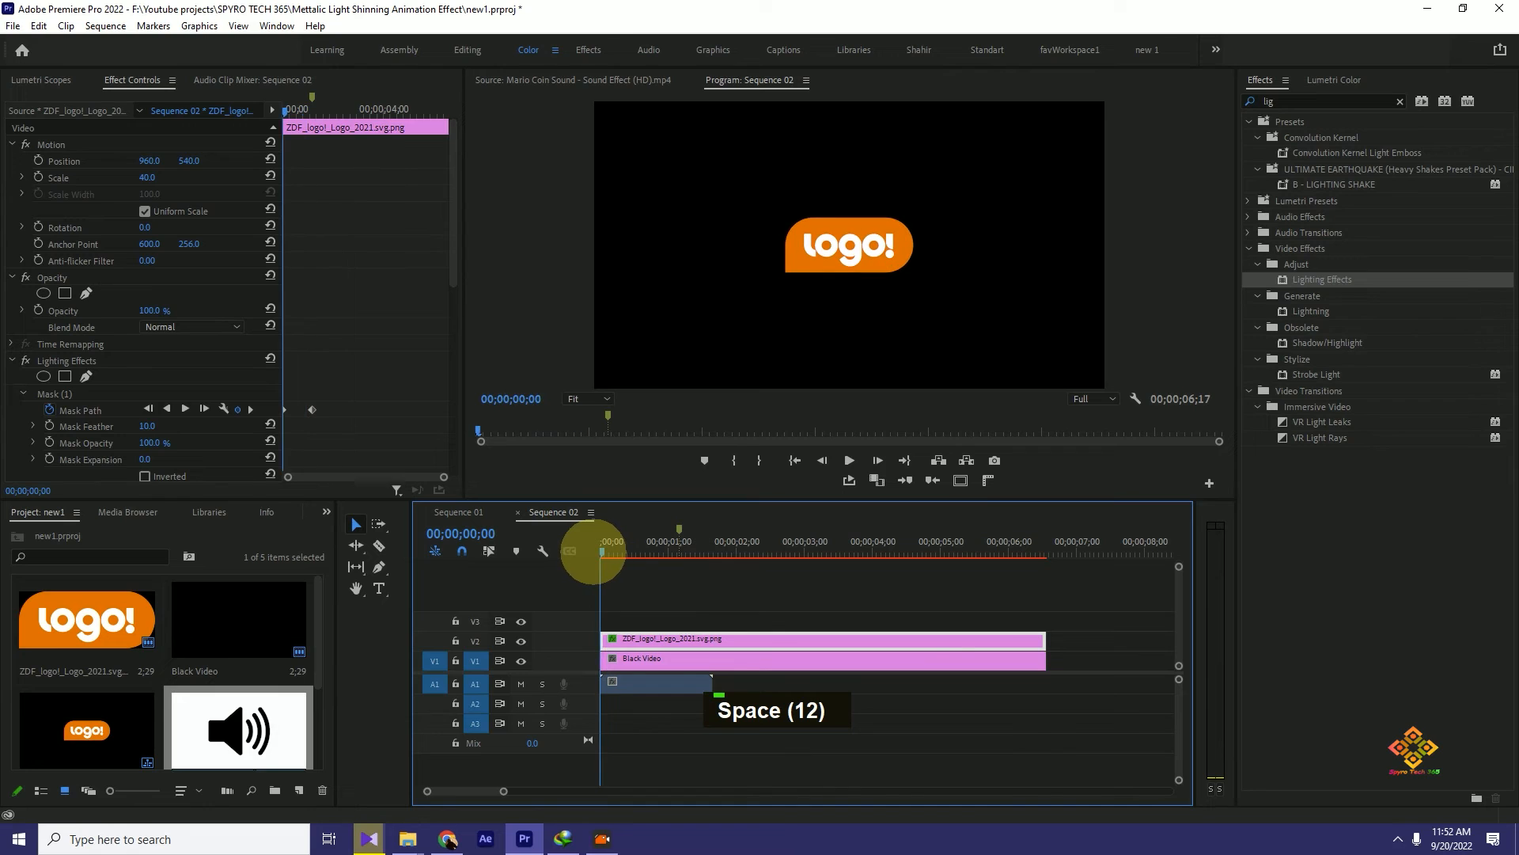
{"action": "key", "text": "space"}
{"action": "key", "text": "space"}
{"action": "key", "text": "space"}
{"action": "key", "text": "space"}
{"action": "left_click_drag", "start_coordinate": [702, 543], "coordinate": [565, 551]}
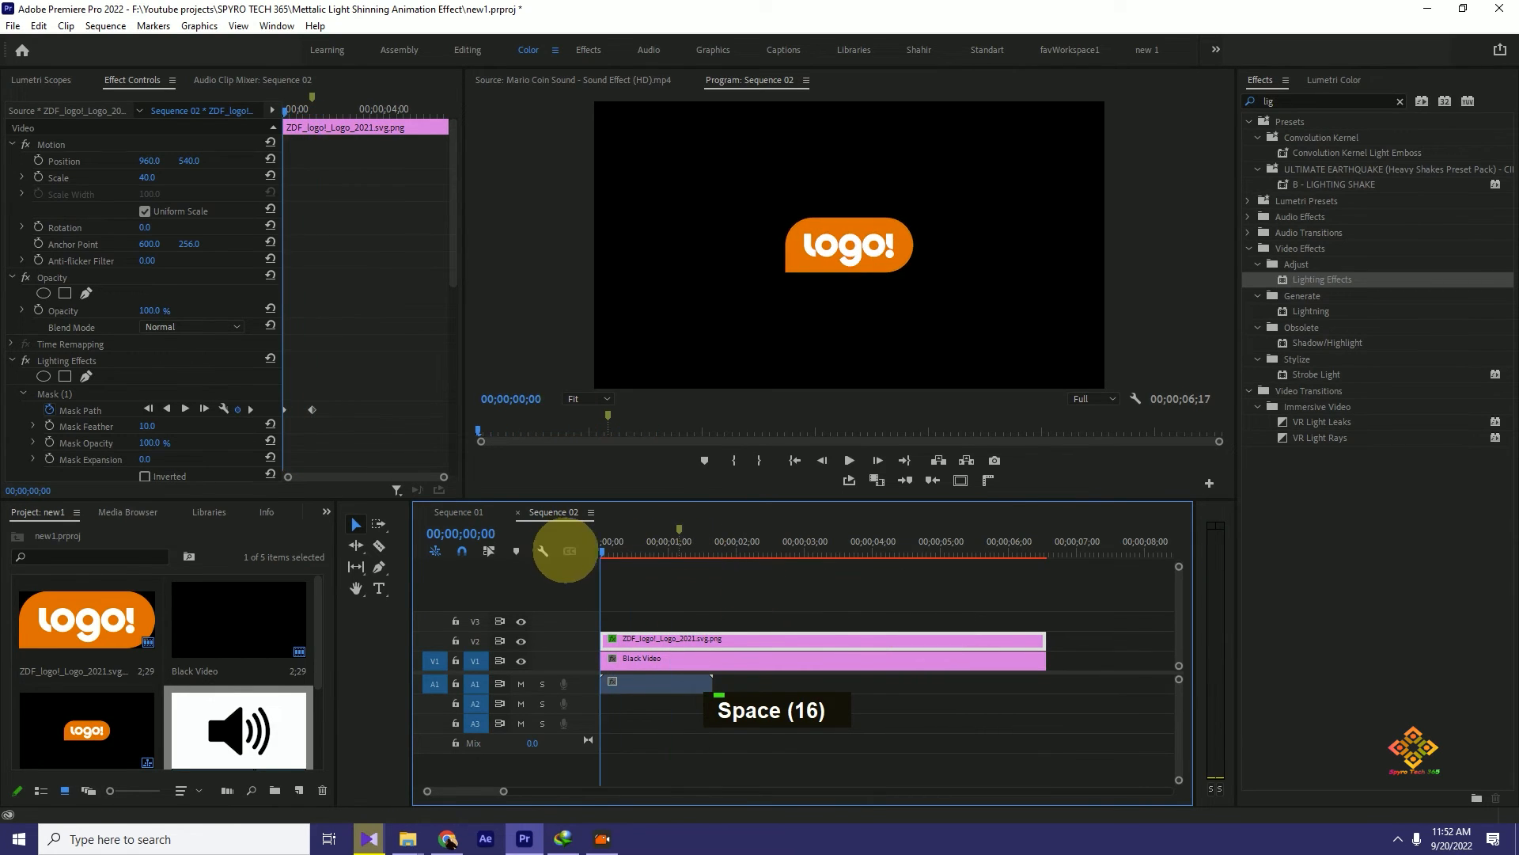
- Stop playback at 00;00;01;08 and trim the end of the coin sound clip on A1 to that frame
{"action": "key", "text": "space"}
{"action": "key", "text": "space"}
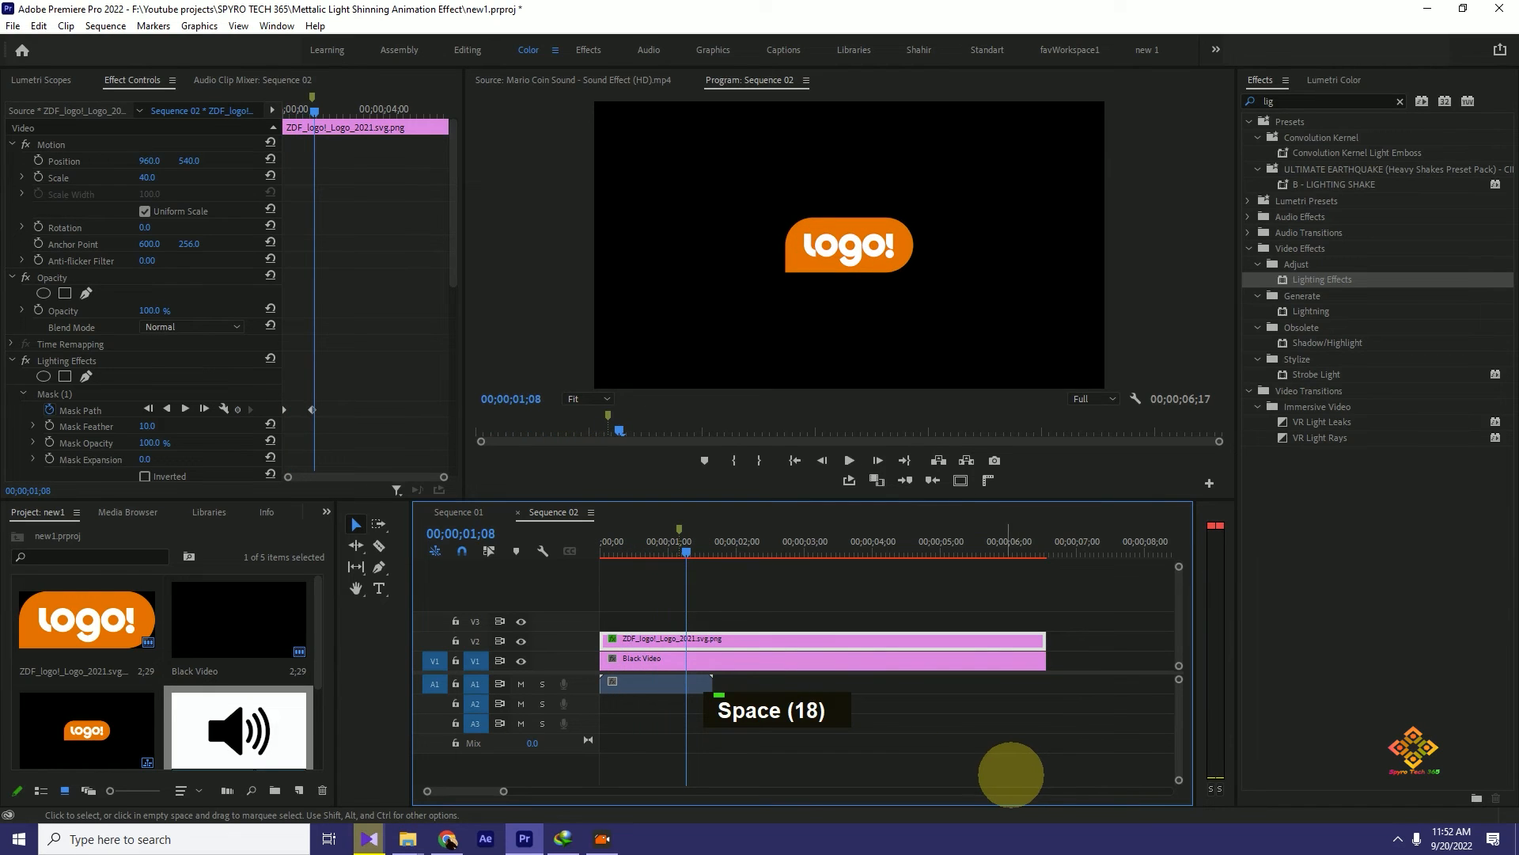
{"action": "left_click_drag", "start_coordinate": [711, 684], "coordinate": [685, 683]}
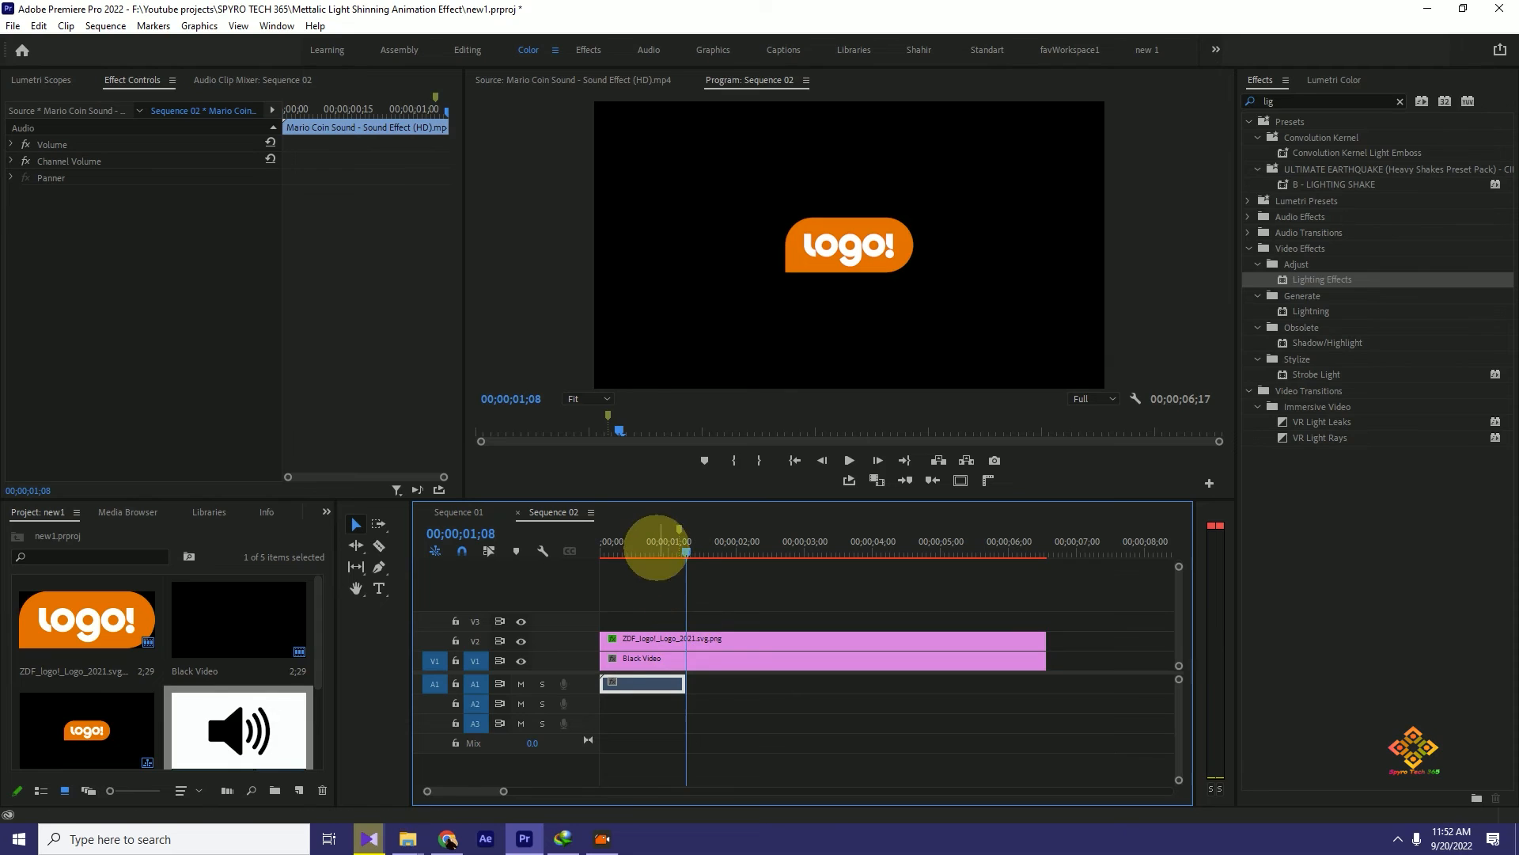
- Play the sequence from the start to check the logo shine with the trimmed coin sound
{"action": "left_click_drag", "start_coordinate": [685, 552], "coordinate": [605, 543]}
{"action": "key", "text": "space"}
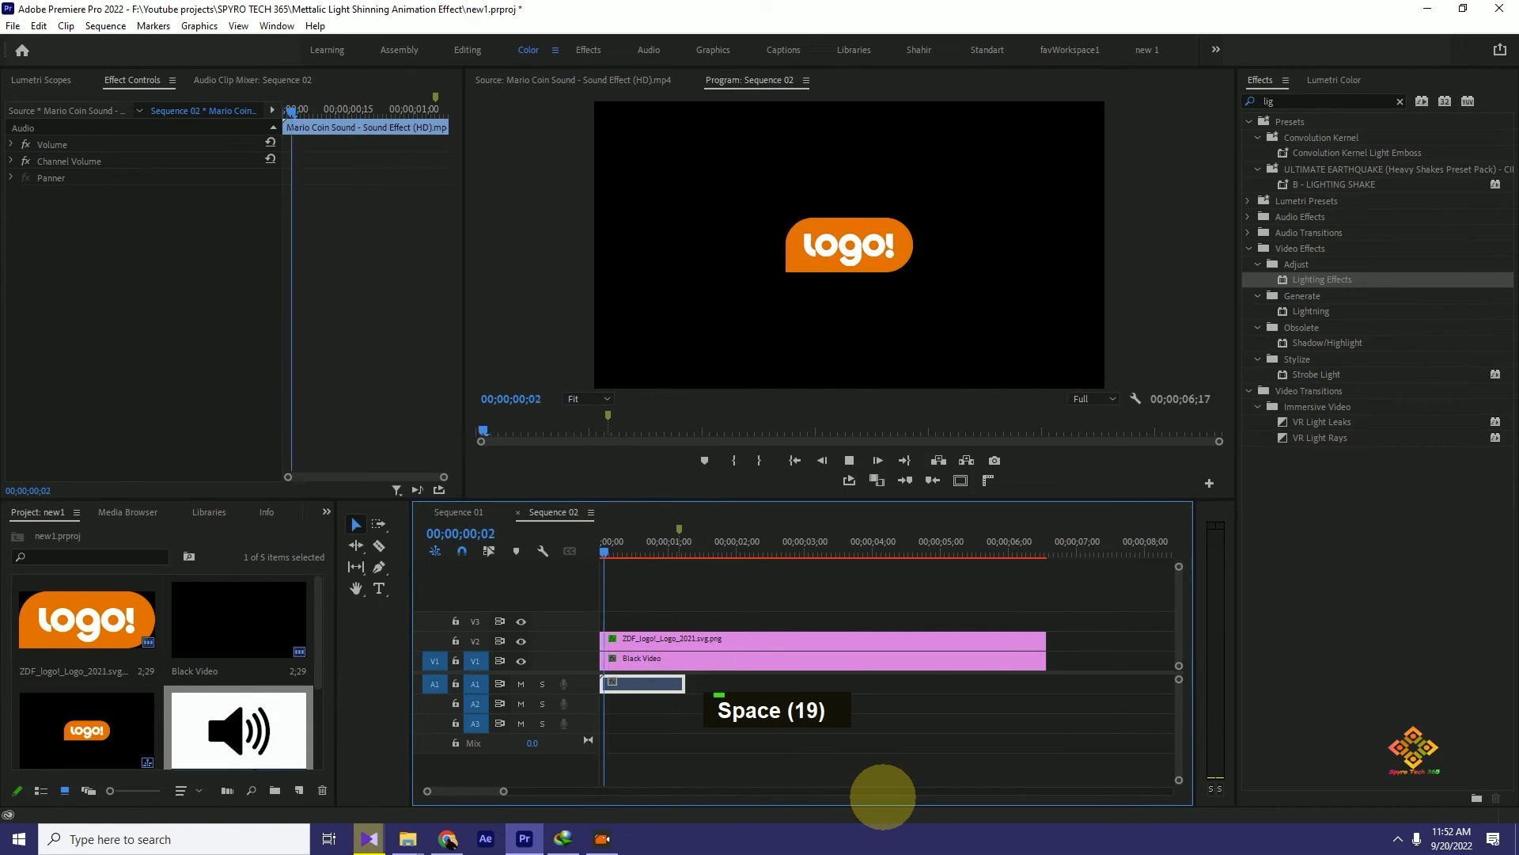
{"action": "key", "text": "space"}
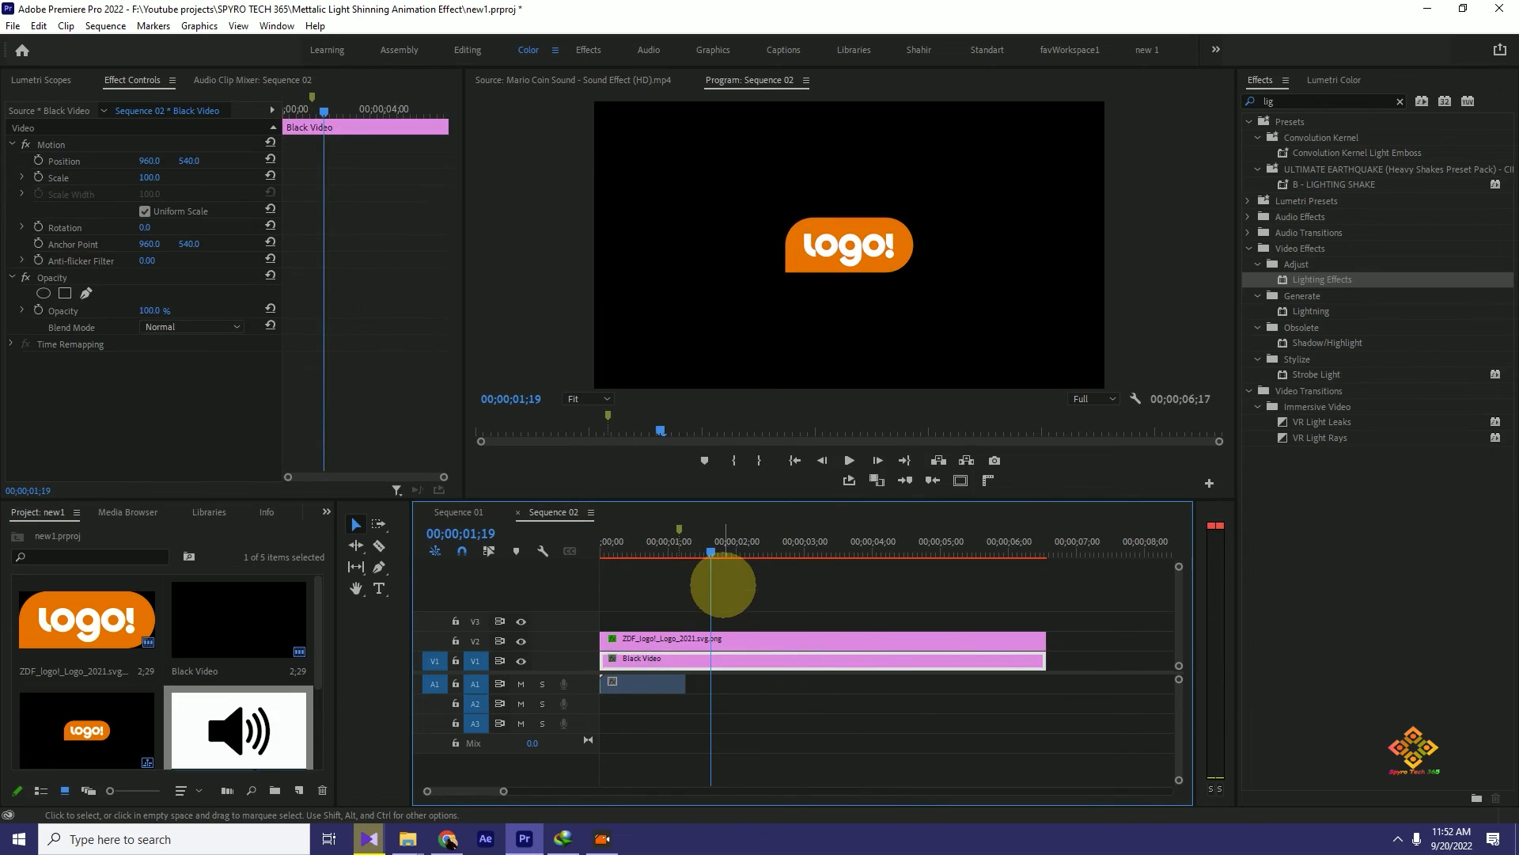
{"action": "left_click_drag", "start_coordinate": [715, 551], "coordinate": [549, 522]}
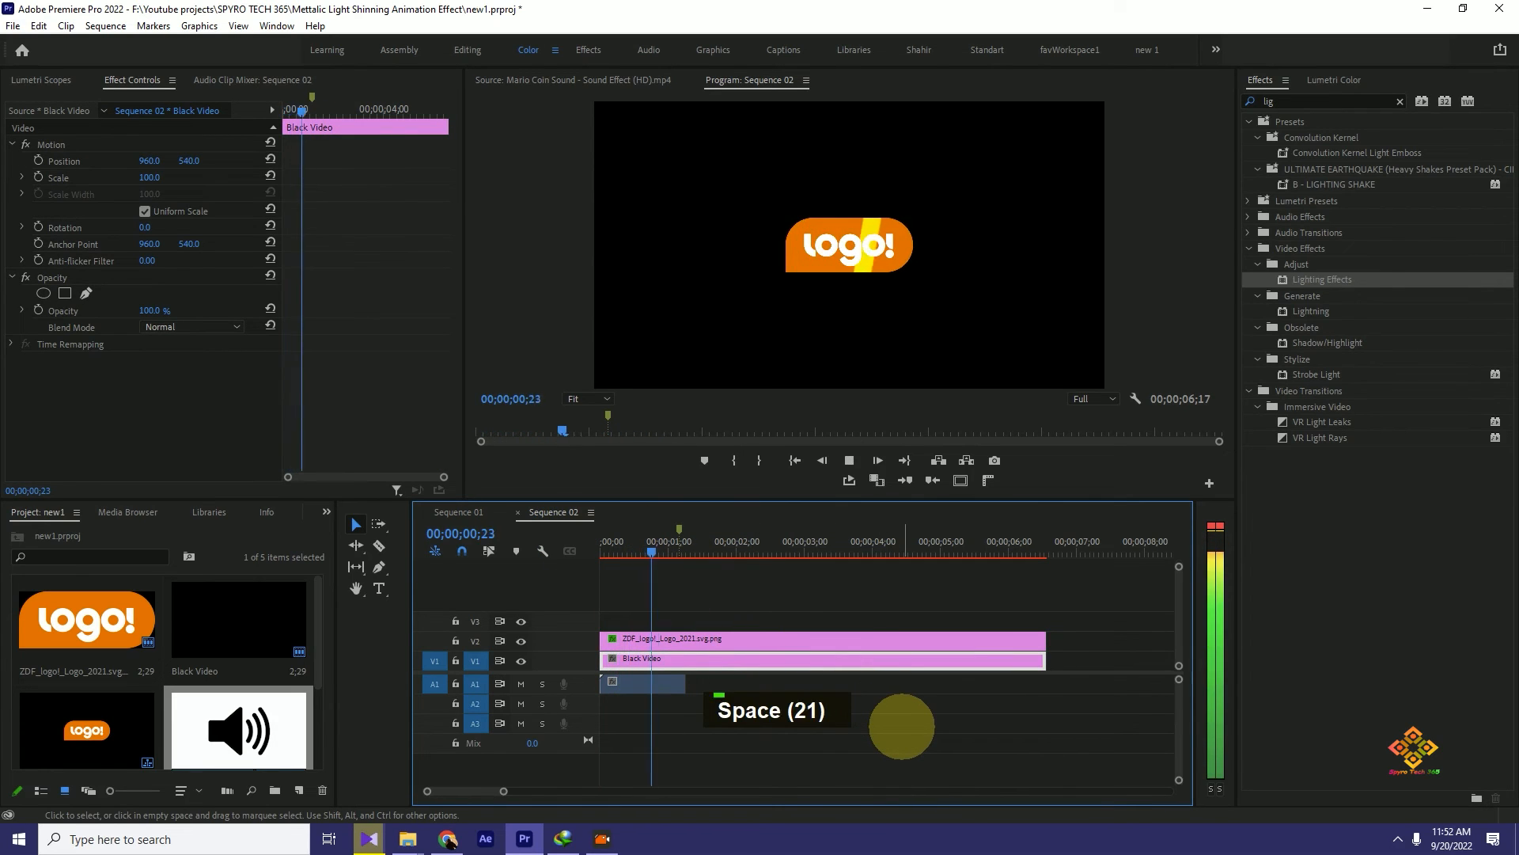
{"action": "key", "text": "space"}
- Mark an Out point at 00;00;01;08, enable loop playback and play the marked range
{"action": "left_click_drag", "start_coordinate": [764, 541], "coordinate": [687, 534]}
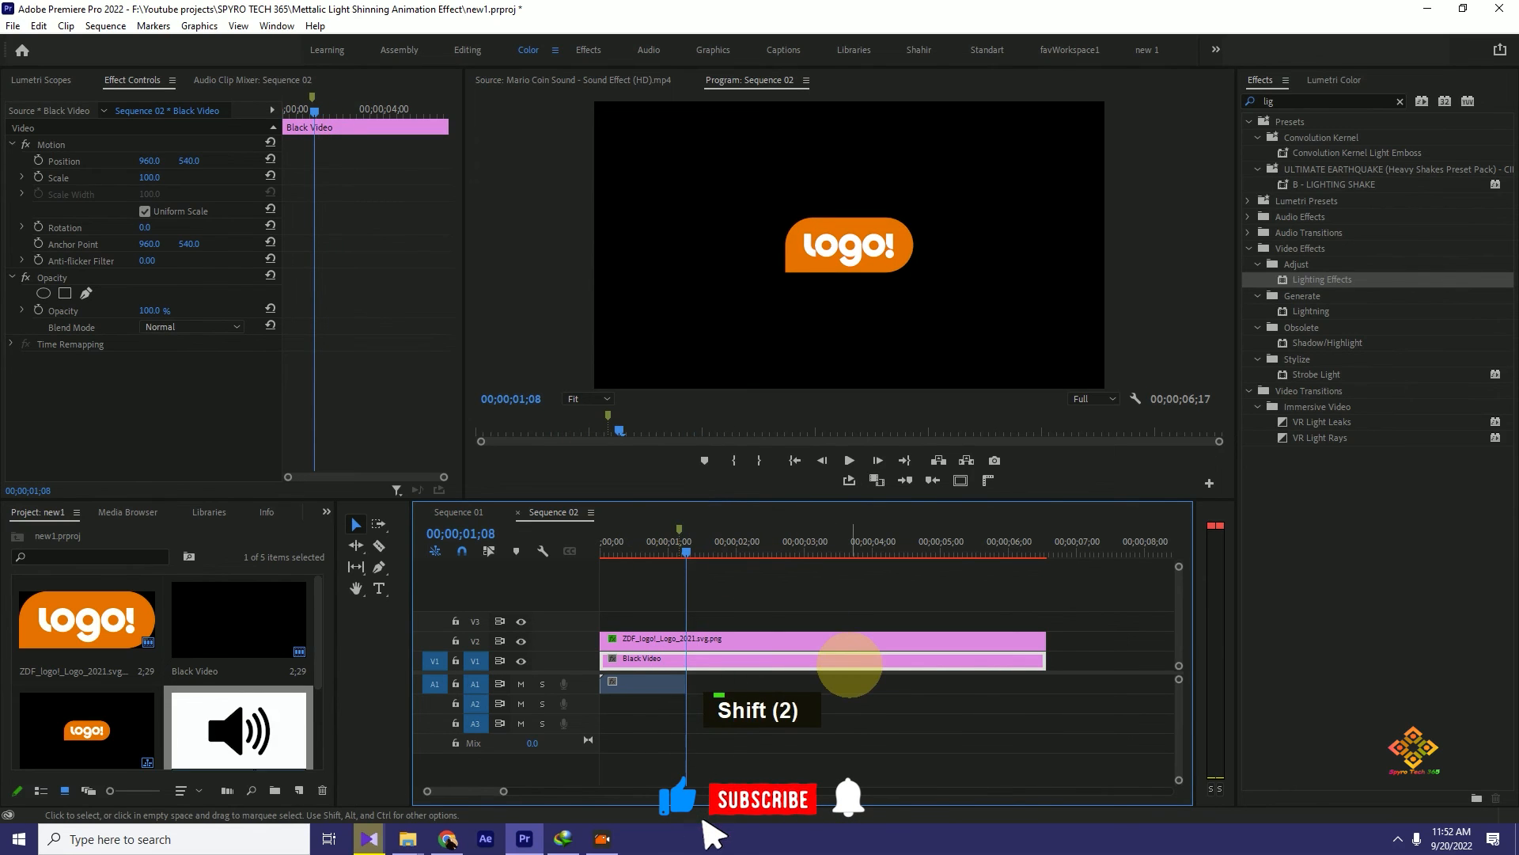
{"action": "key", "text": "o"}
{"action": "left_click", "coordinate": [848, 479]}
{"action": "key", "text": "space"}
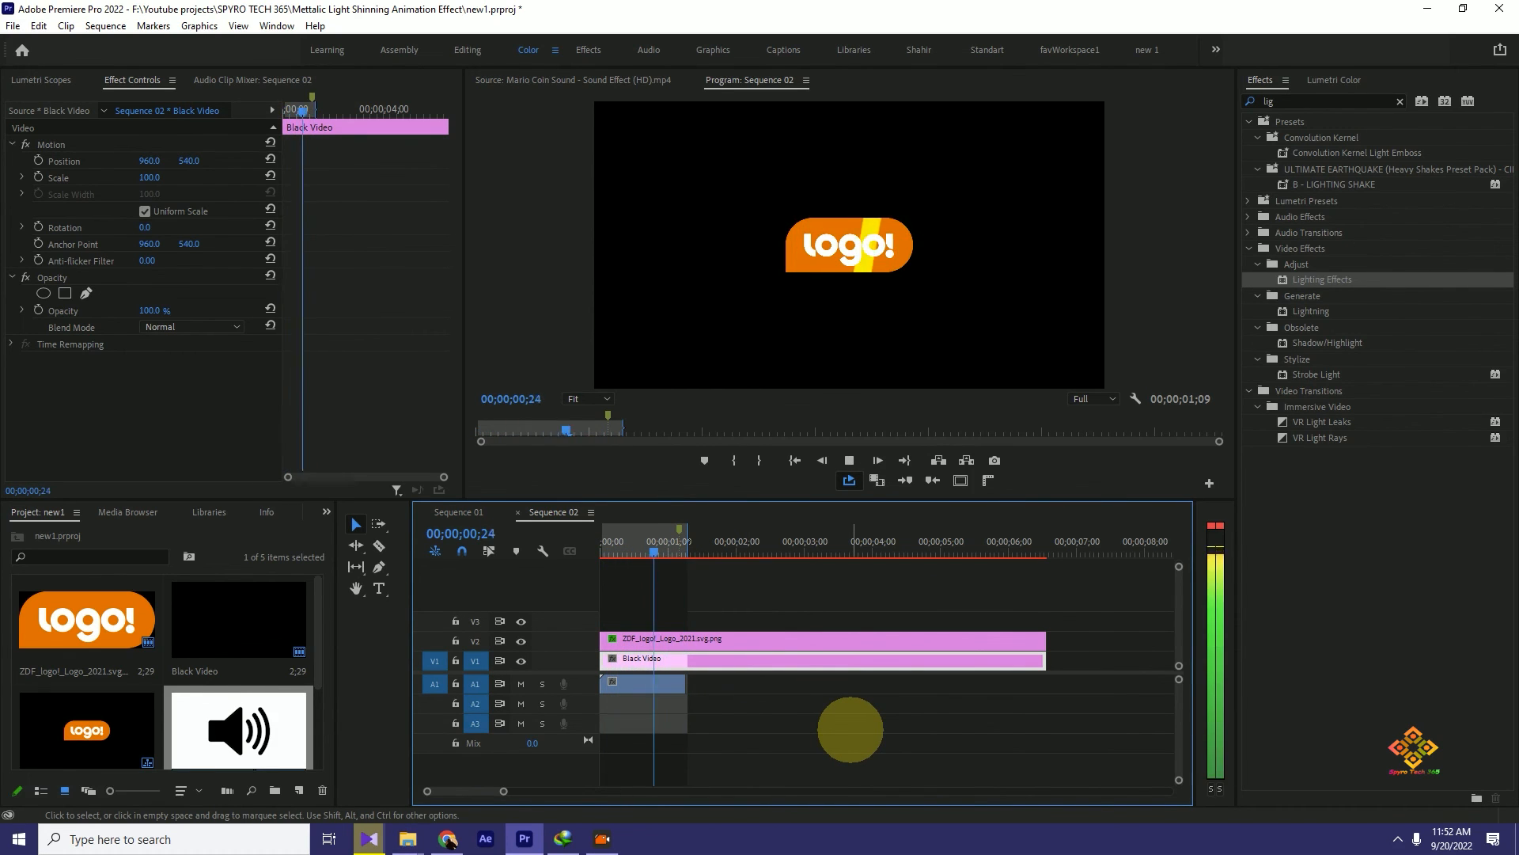
{"action": "key", "text": "space"}
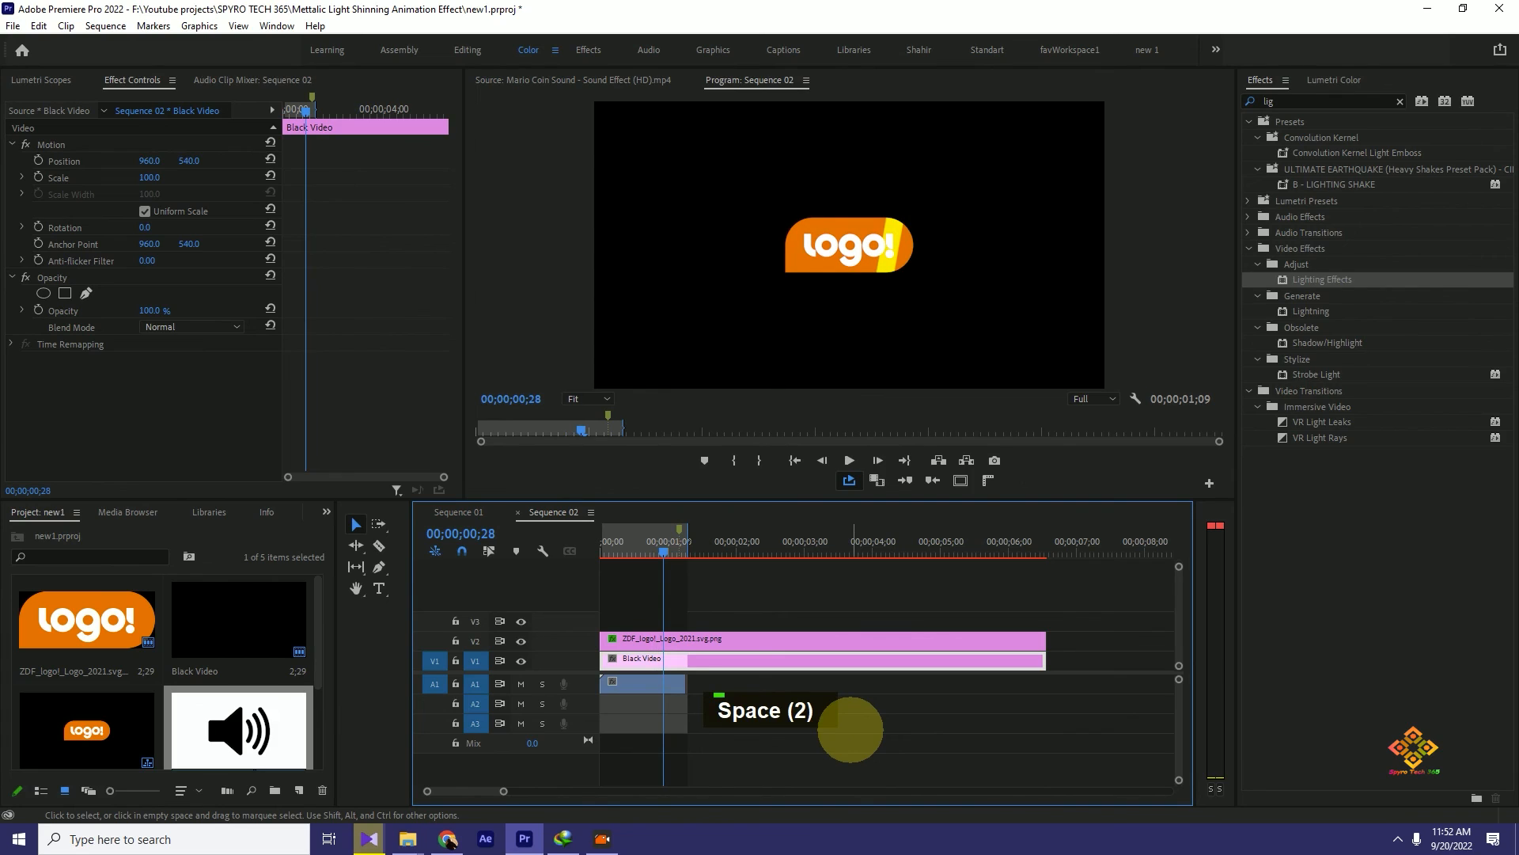